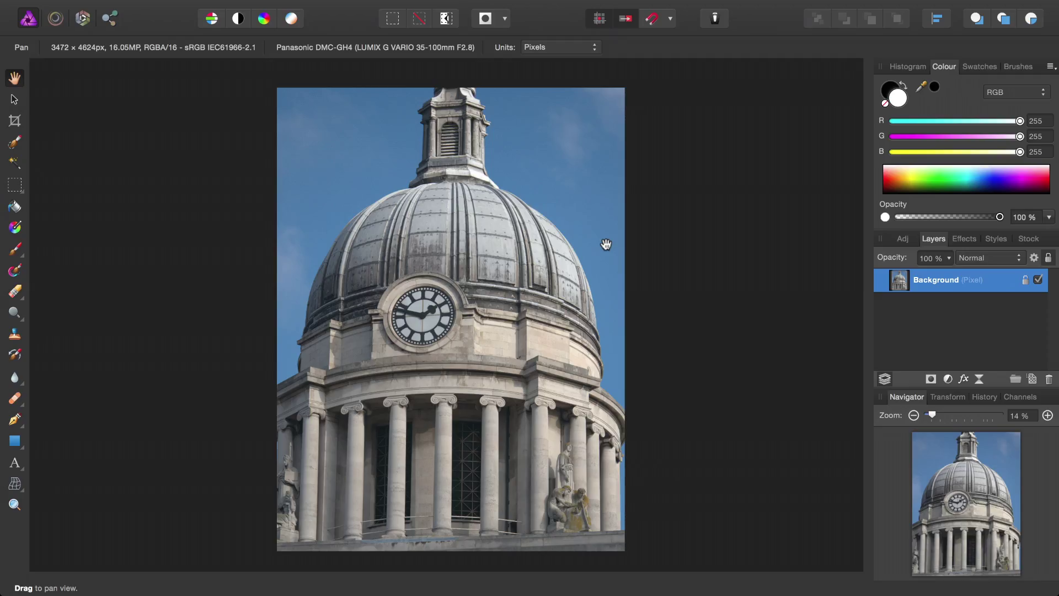
Show the Channels panel listing the composite, Background RGBA and Pixel Selection channels
left_click(1026, 397)
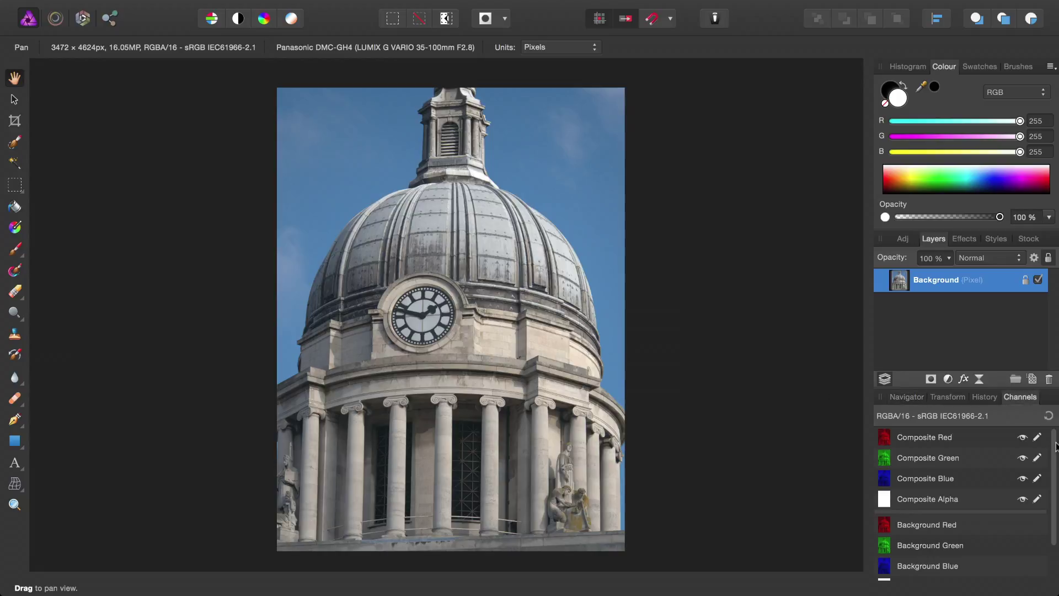
scroll(930, 507, "down", 2)
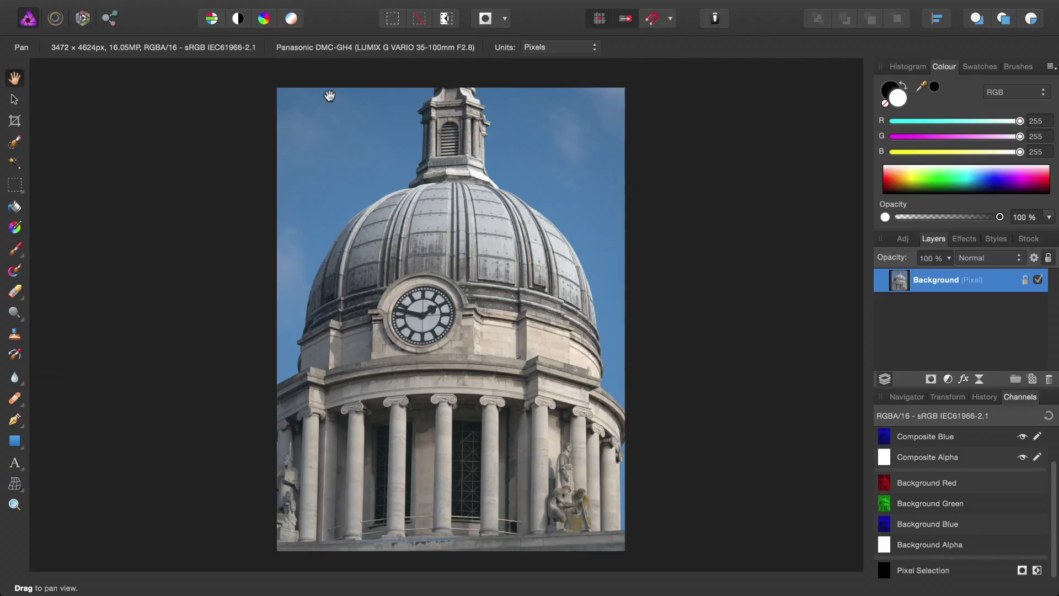
Select the photo's shadow tones with Tonal Range > Select Shadows
left_click(324, 7)
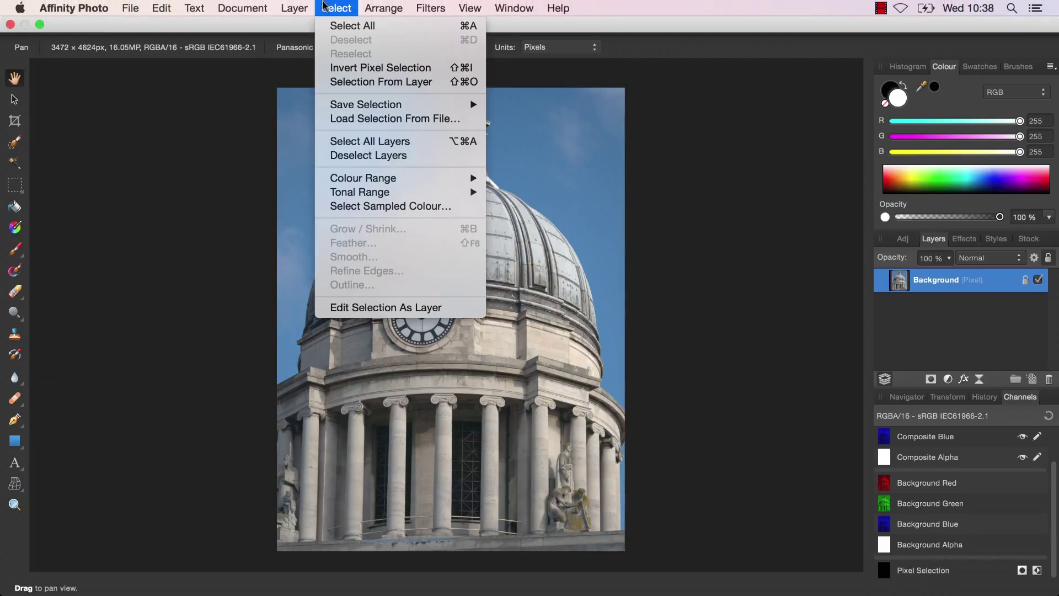
mouse_move(446, 193)
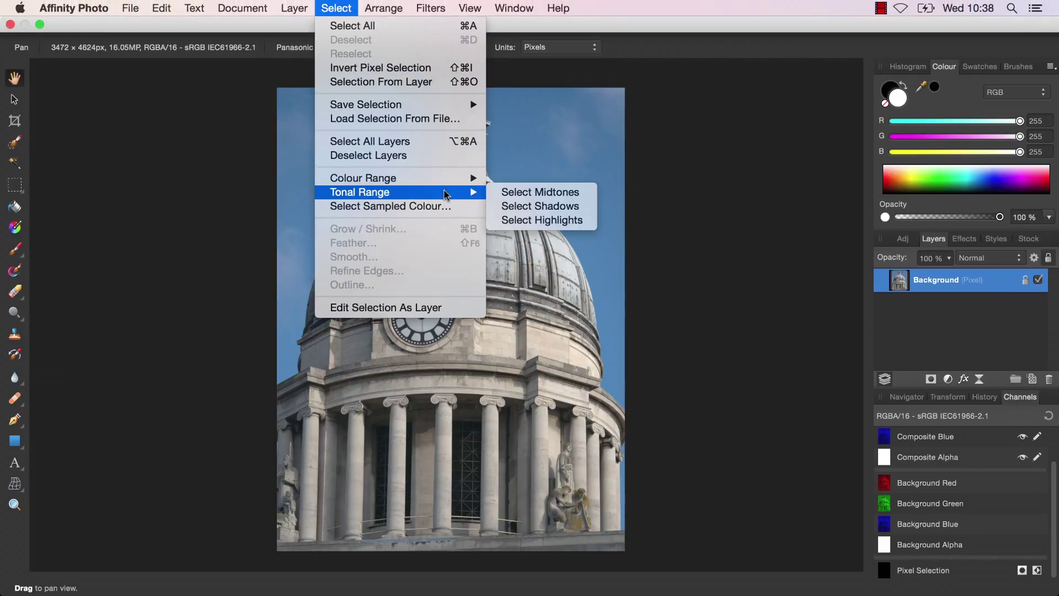
left_click(523, 207)
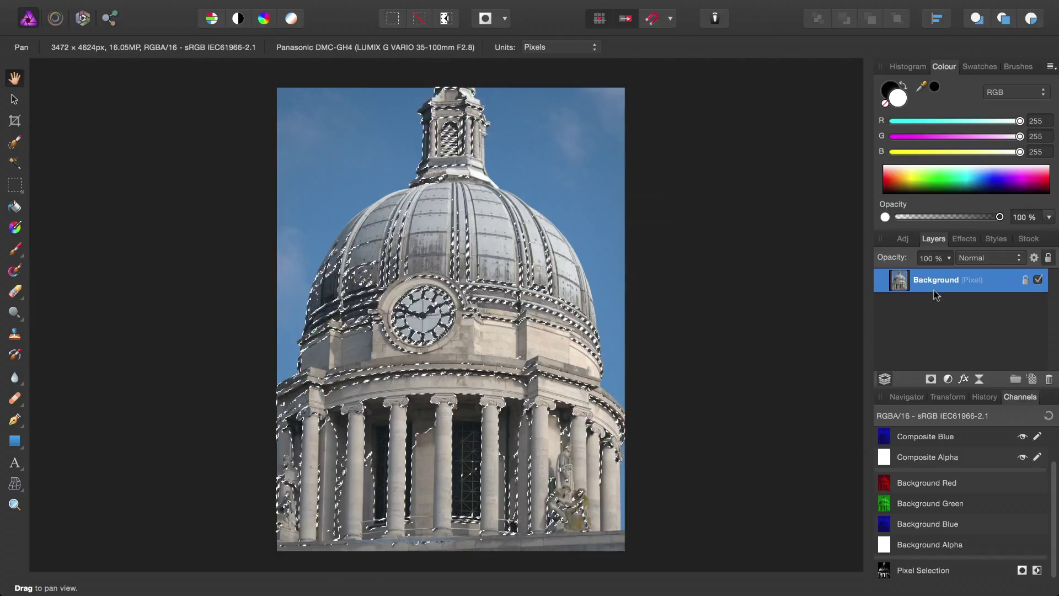
Save the shadow selection as a spare channel named 'Shadows'
left_click(342, 7)
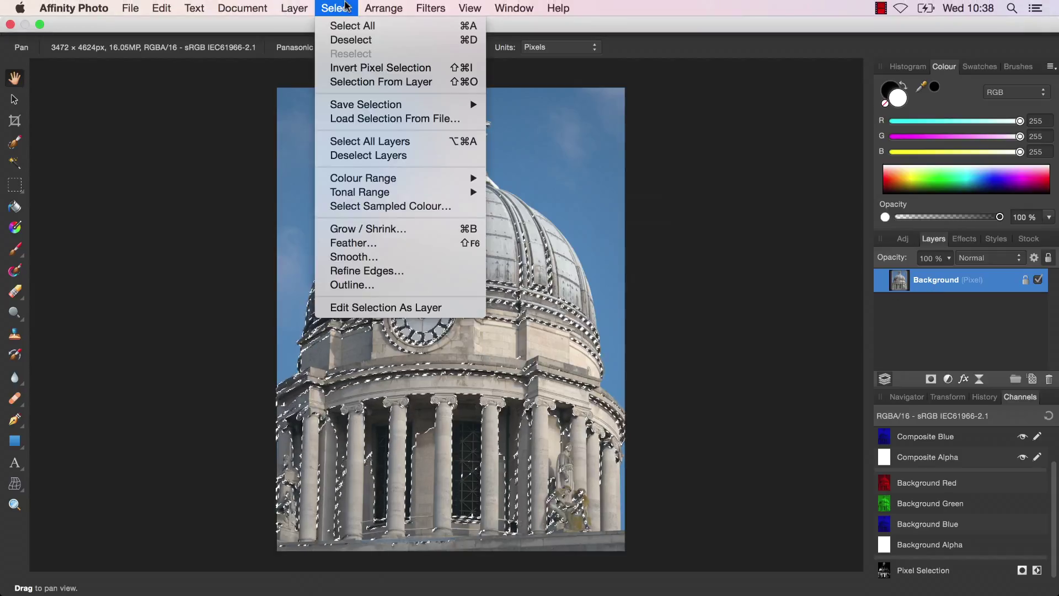
mouse_move(407, 104)
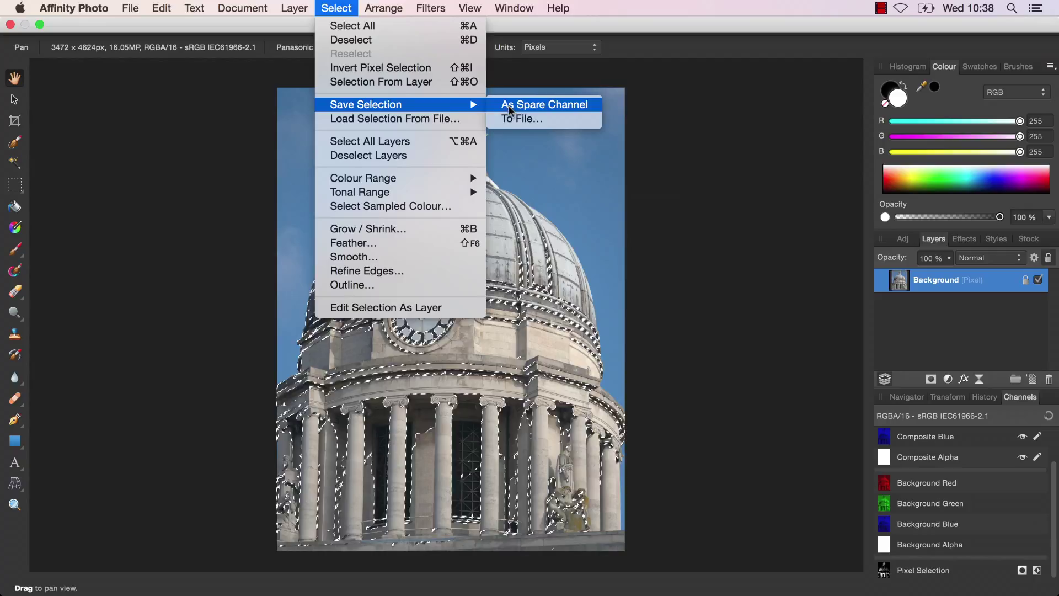
left_click(533, 105)
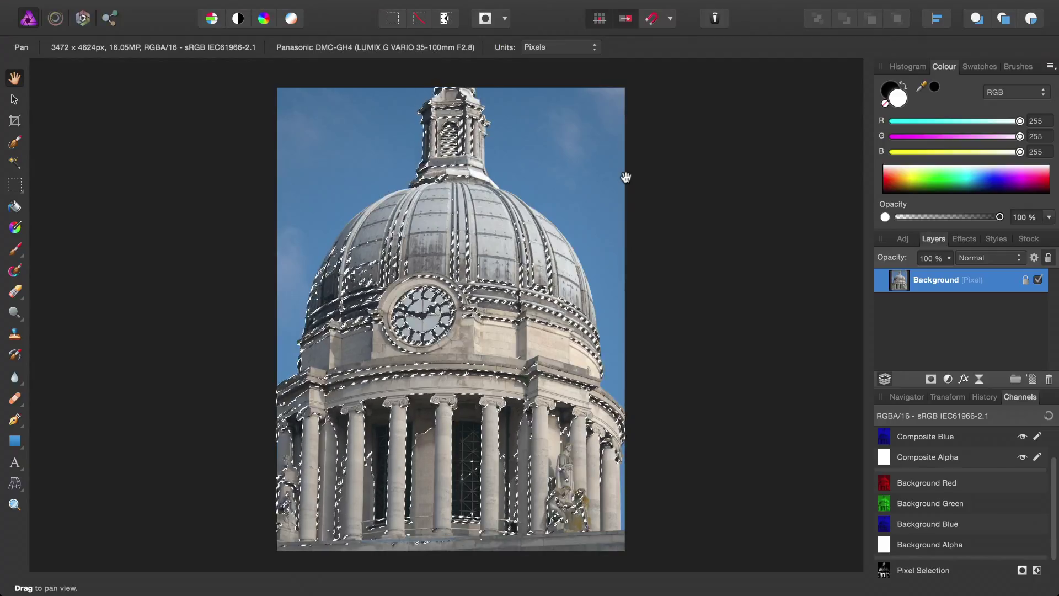
scroll(1053, 546, "down", 2)
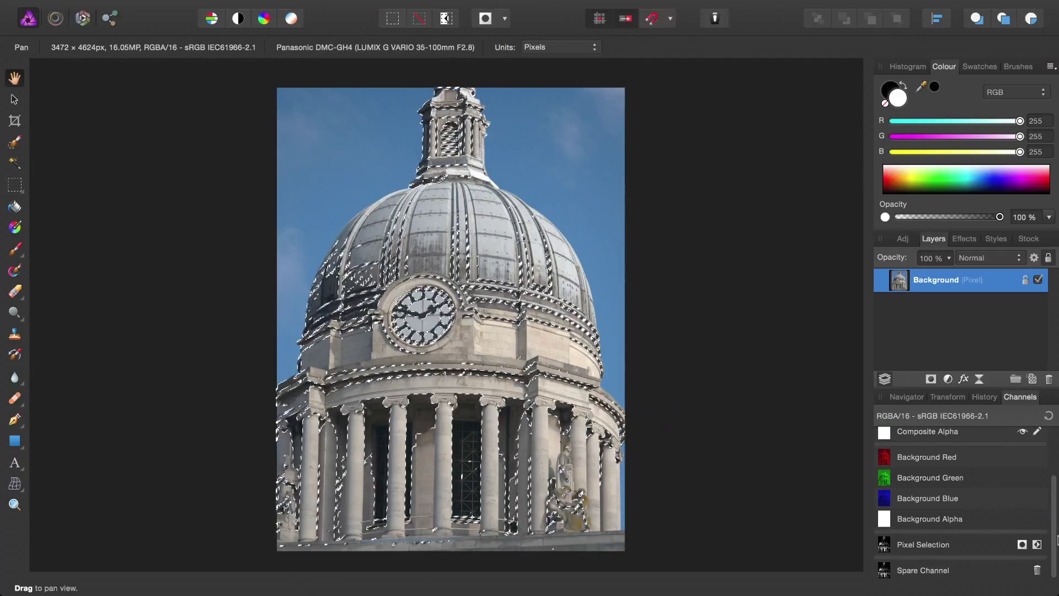
right_click(918, 573)
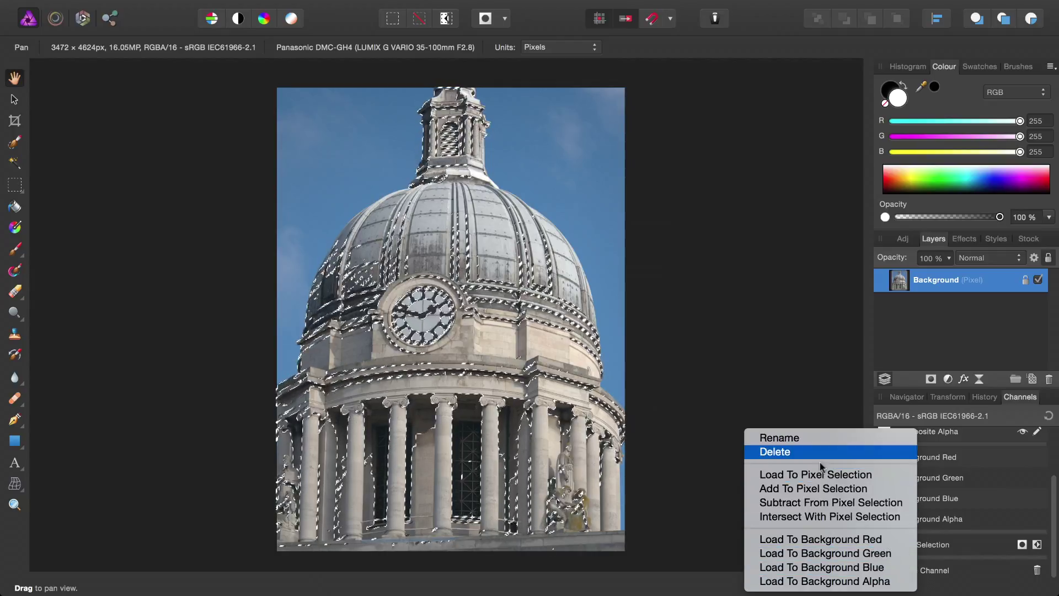
left_click(799, 439)
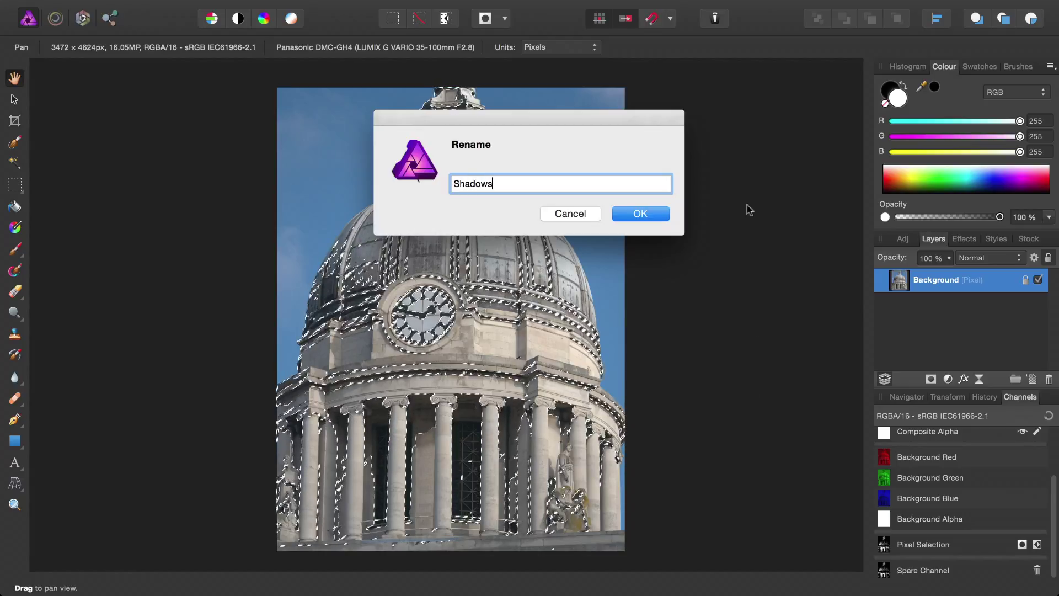
type("Shadows")
left_click(661, 213)
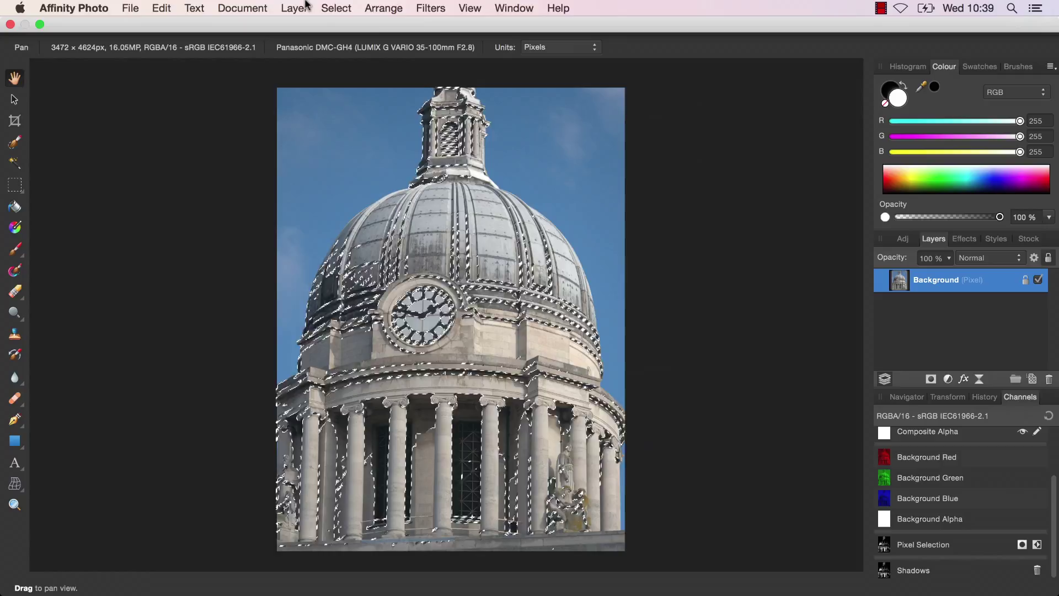
Clear the shadow selection and select the photo's highlight tones instead
left_click(336, 8)
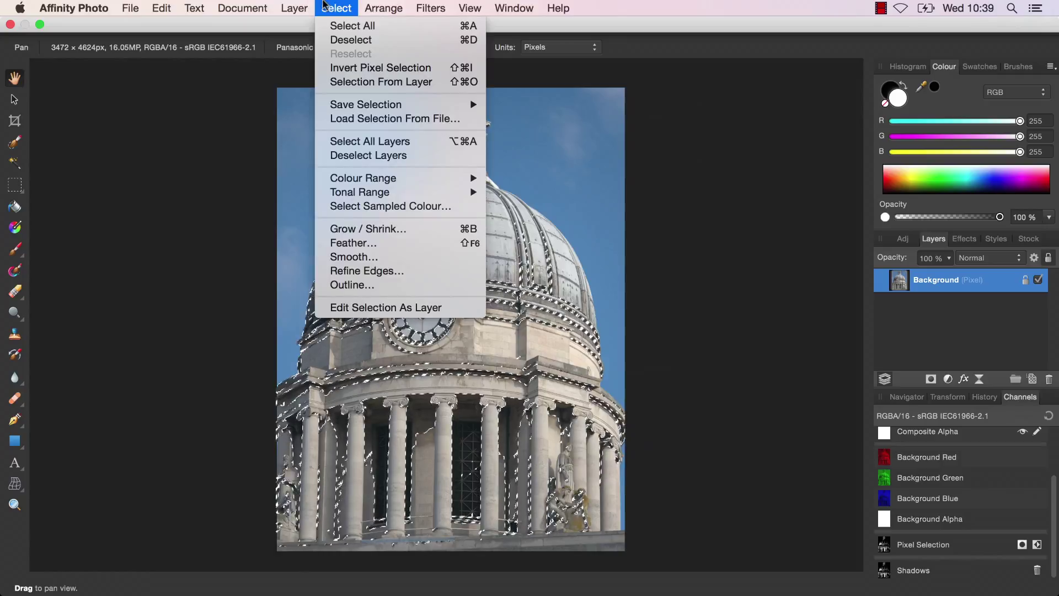
left_click(356, 43)
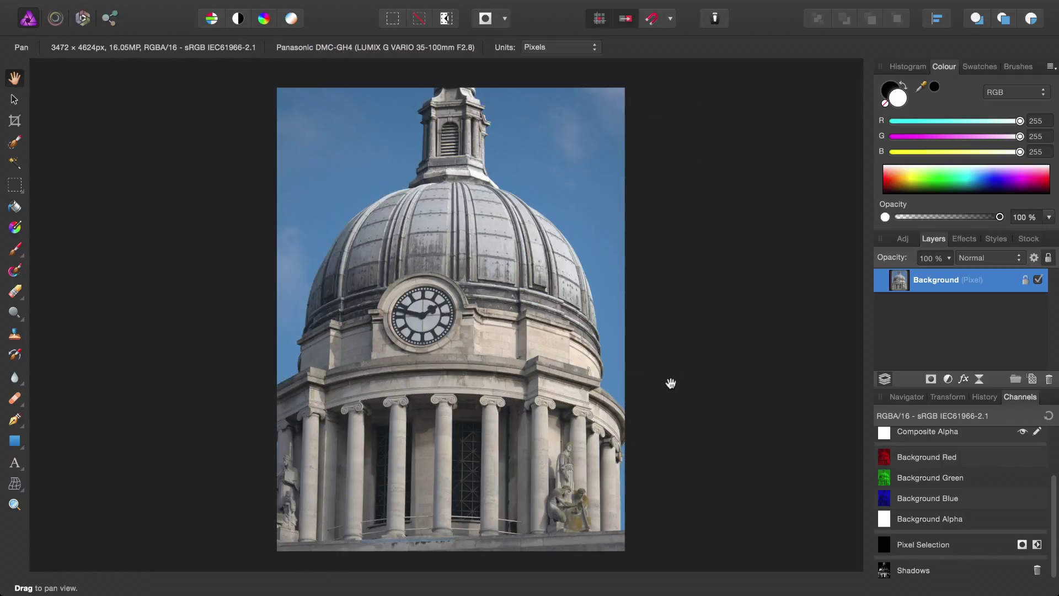
mouse_move(441, 2)
left_click(336, 8)
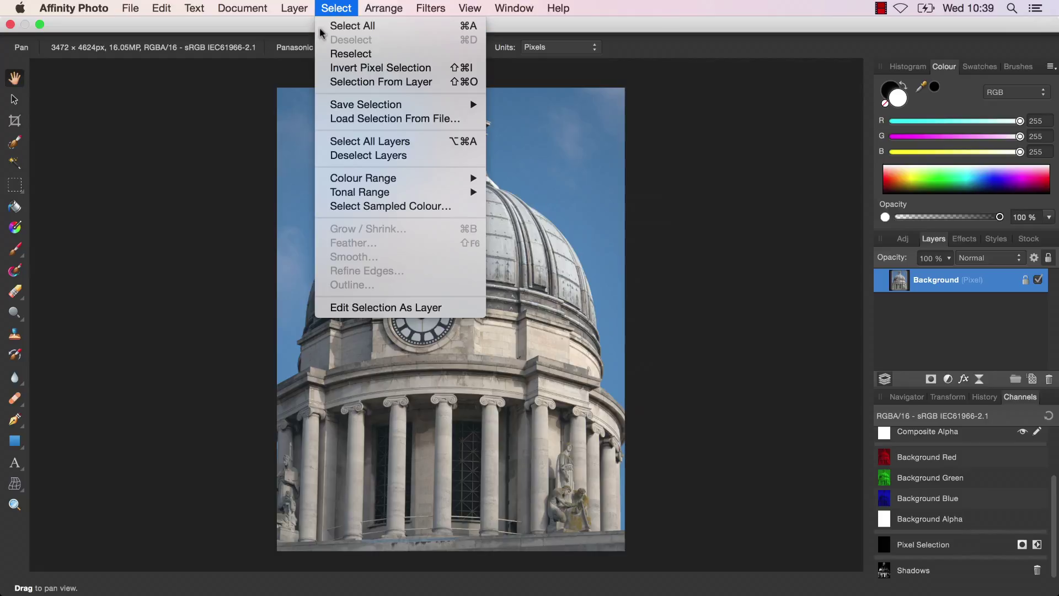
mouse_move(386, 192)
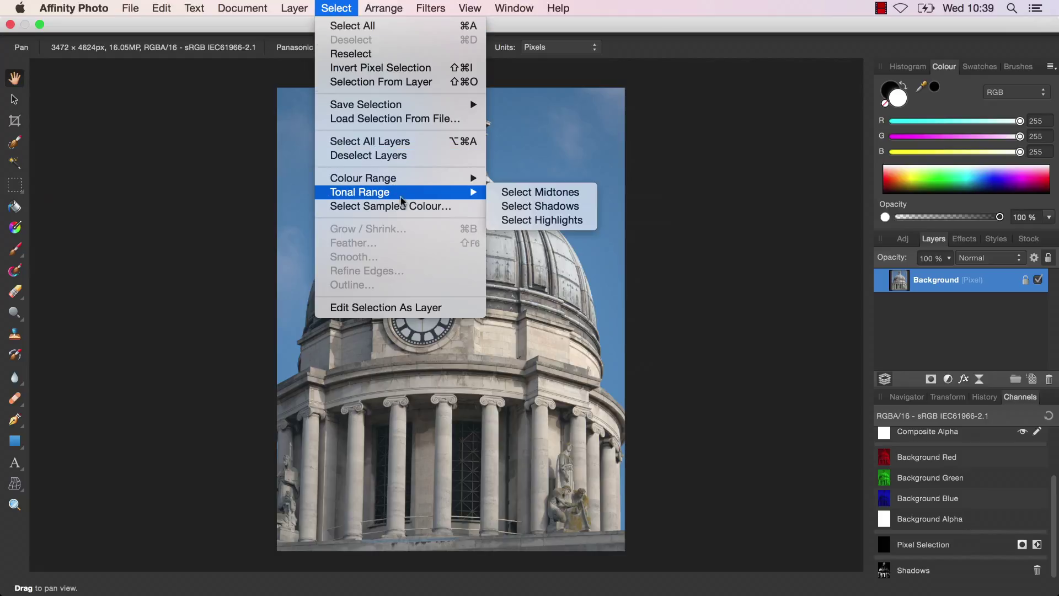
left_click(537, 220)
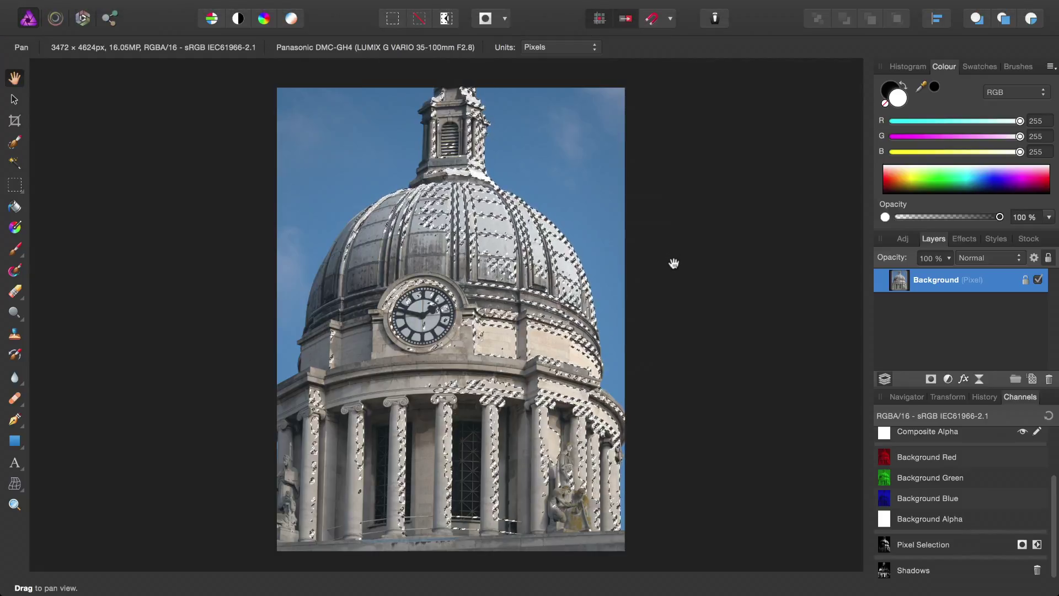
Save the highlight selection as a spare channel named 'Highlights', then deselect
left_click(336, 8)
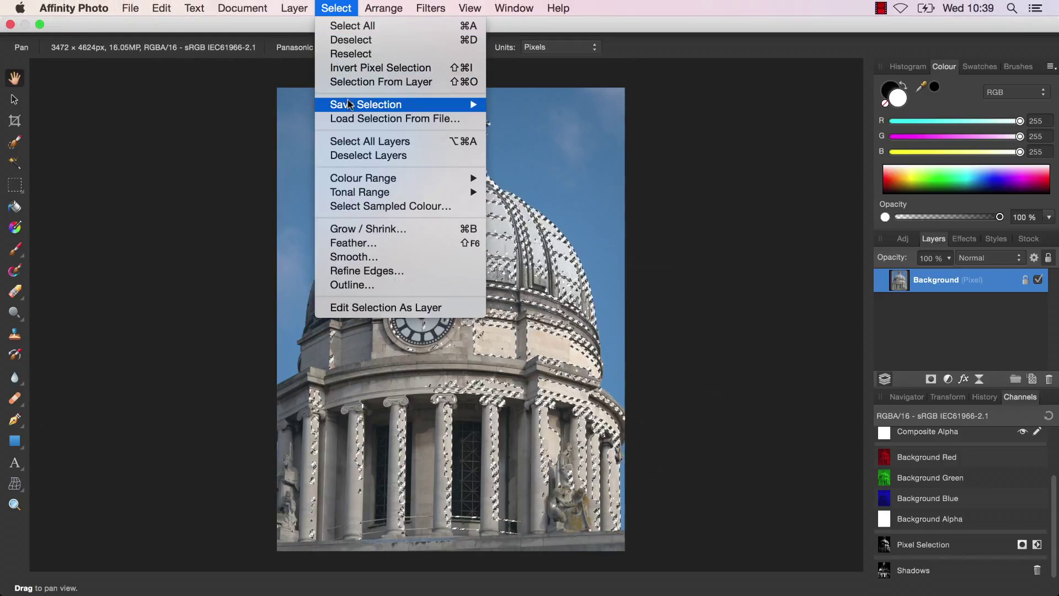
mouse_move(349, 105)
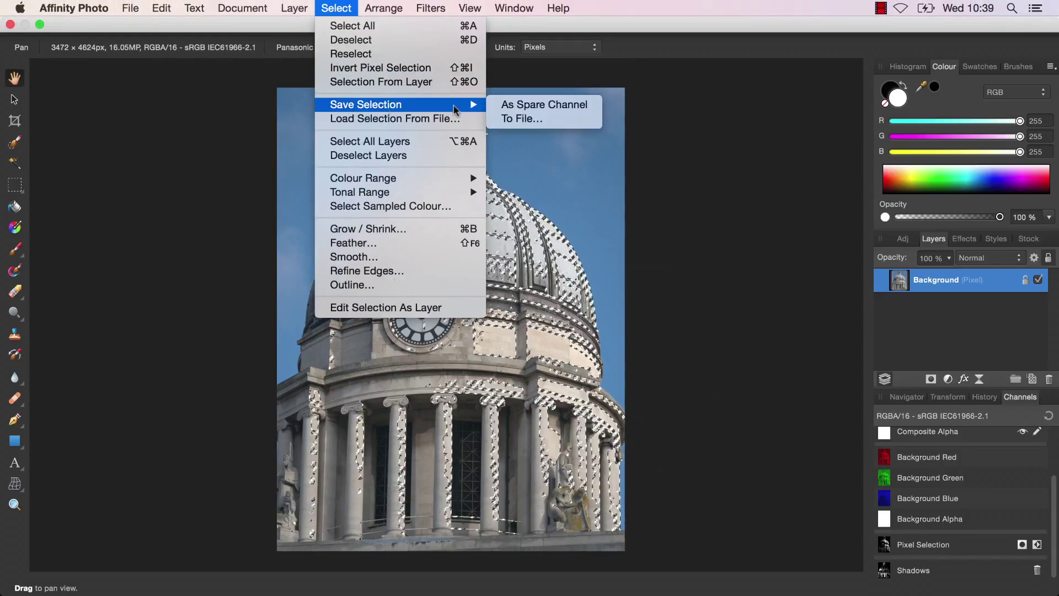
left_click(534, 105)
scroll(1053, 504, "down", 1)
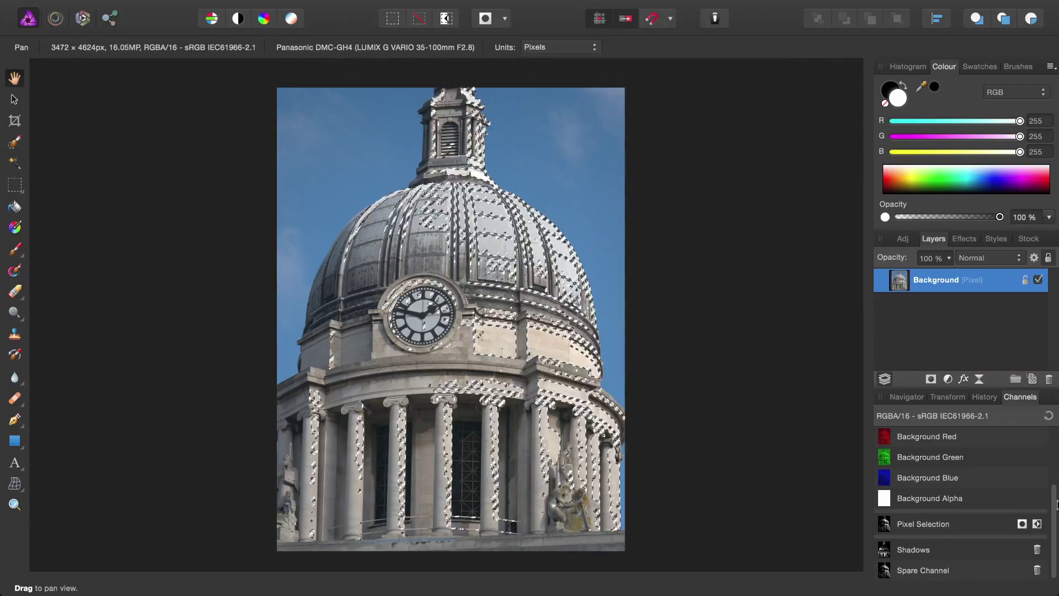
right_click(899, 569)
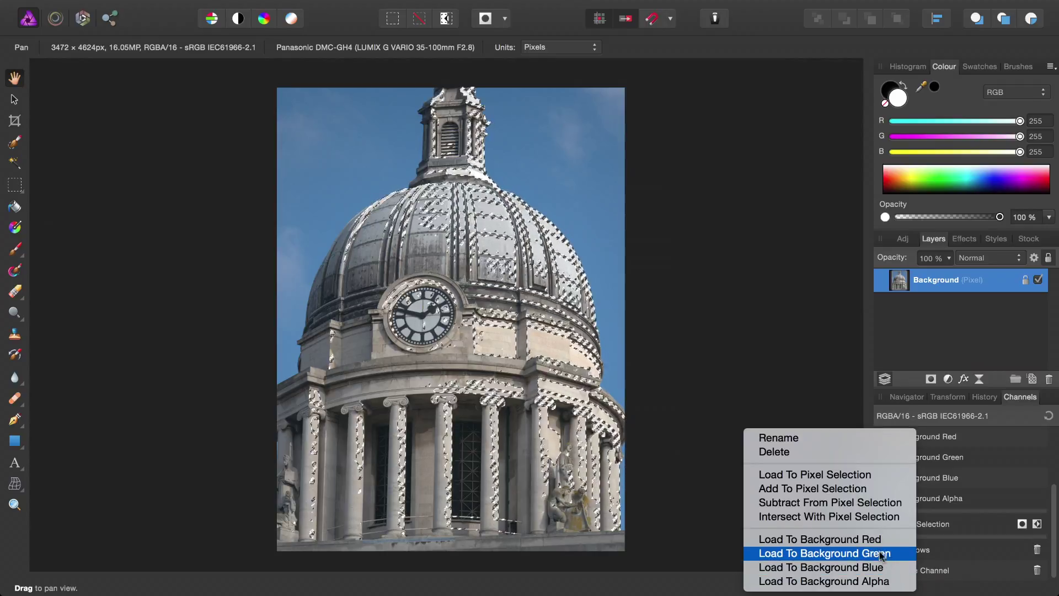
left_click(797, 438)
type("H")
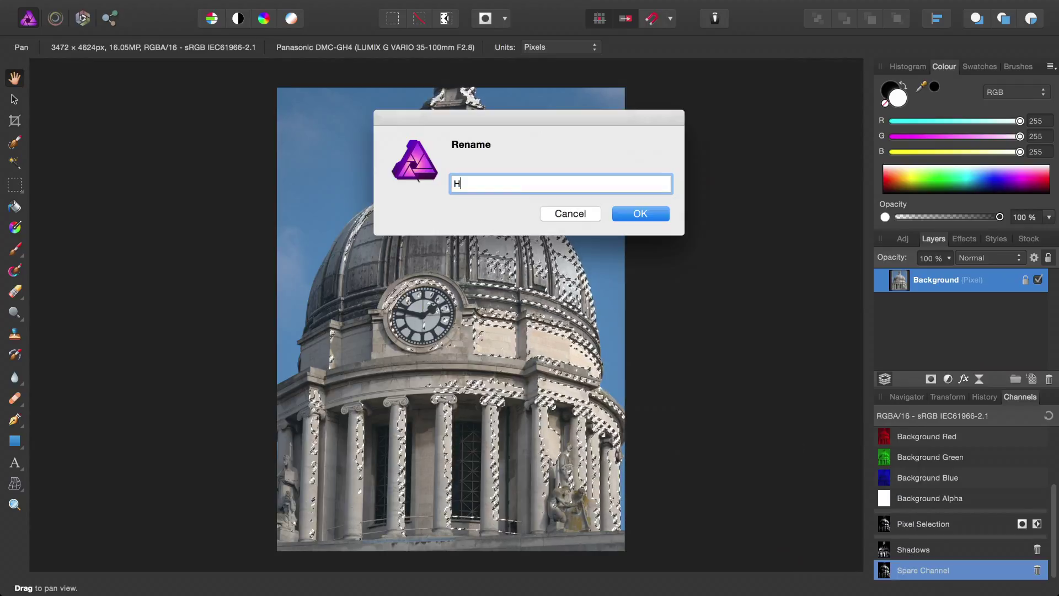
type("ighlights")
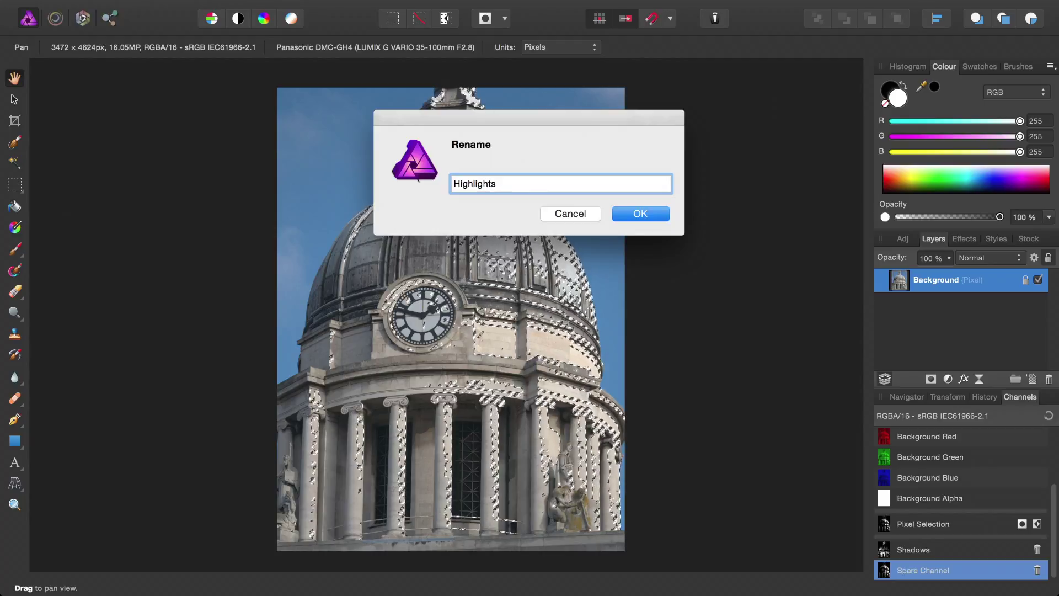
key("Return")
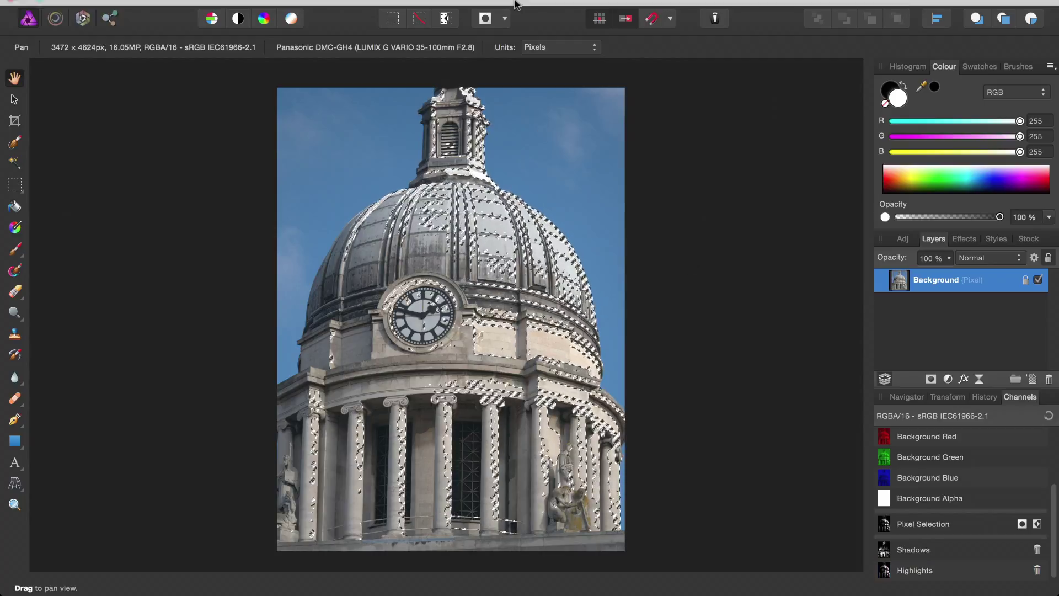
left_click(336, 8)
left_click(351, 40)
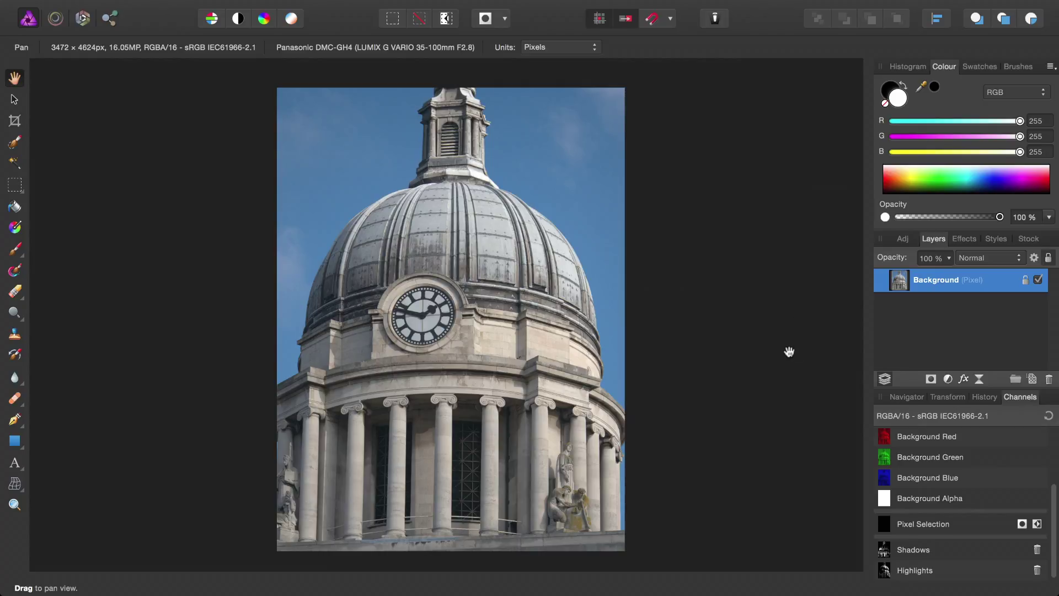
Load the luminosity selection, store it as spare channel 'Luminance', and deselect
key("shift+super")
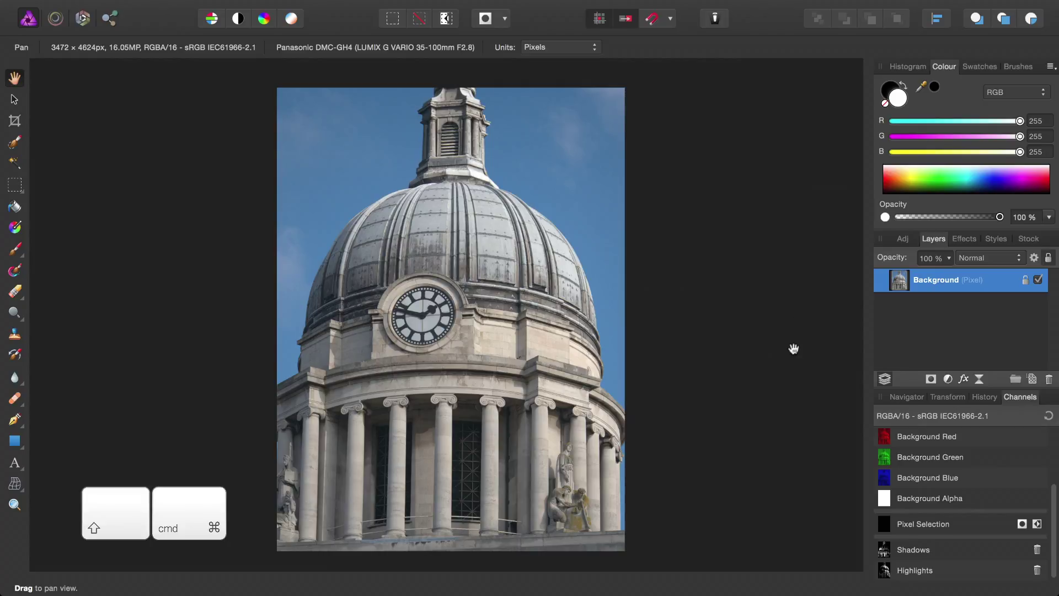
left_click(898, 281, "shift+super")
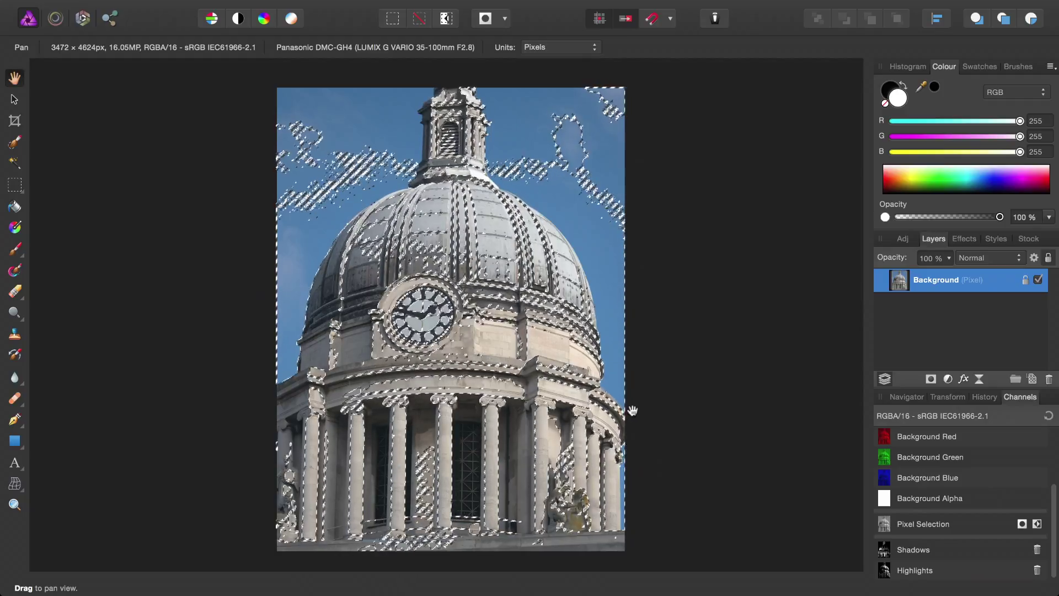
right_click(882, 527)
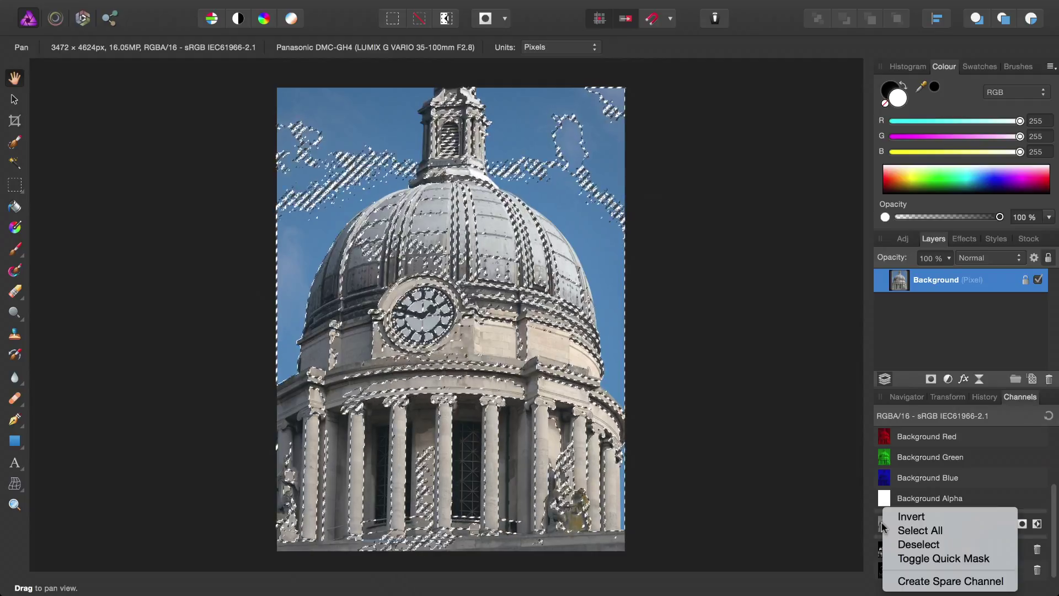
left_click(930, 582)
scroll(1057, 493, "down", 1)
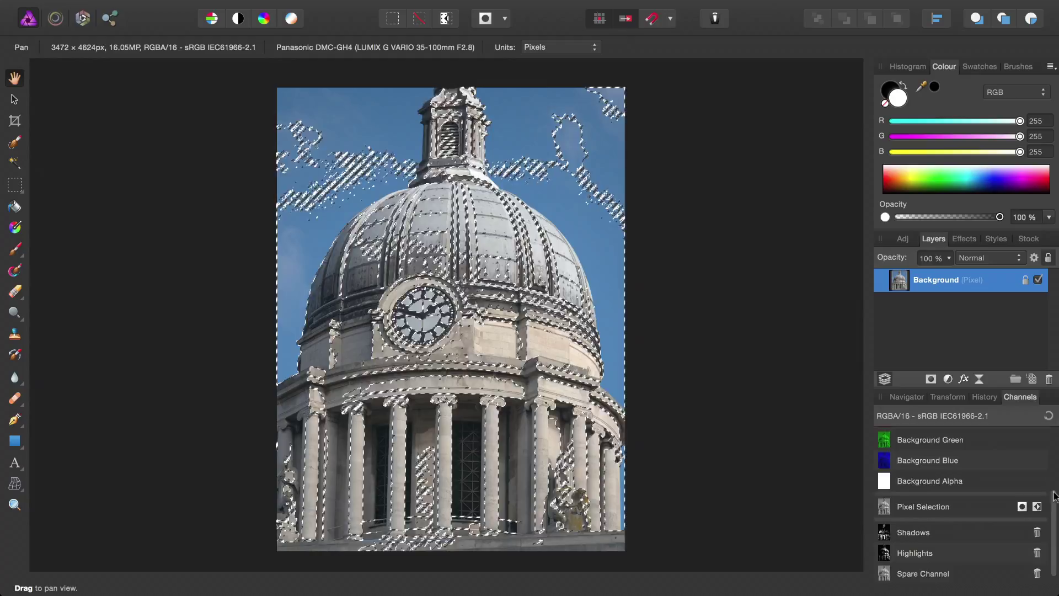
right_click(937, 571)
left_click(804, 436)
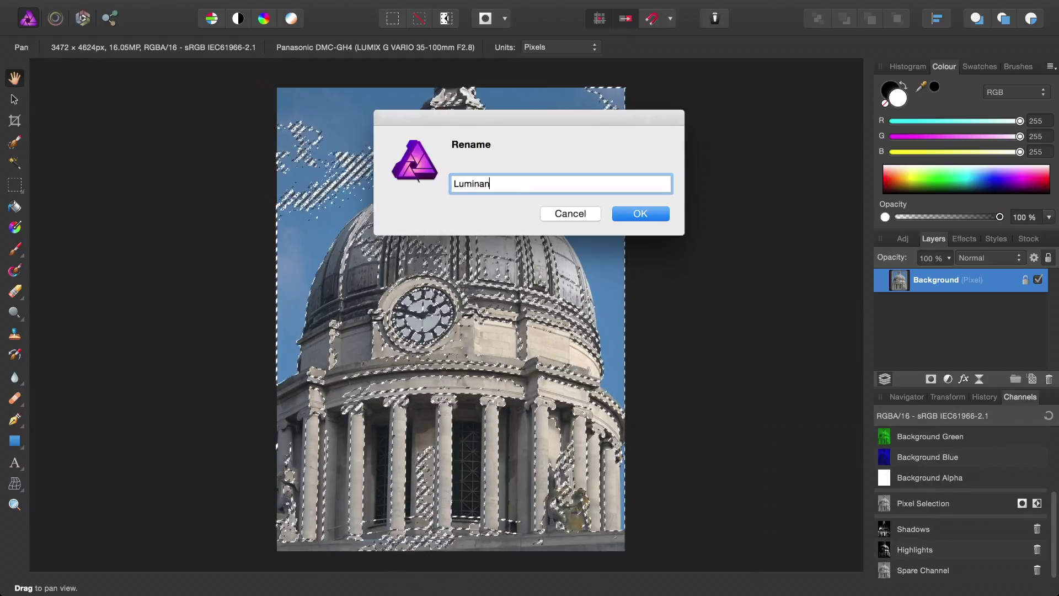
left_click(654, 215)
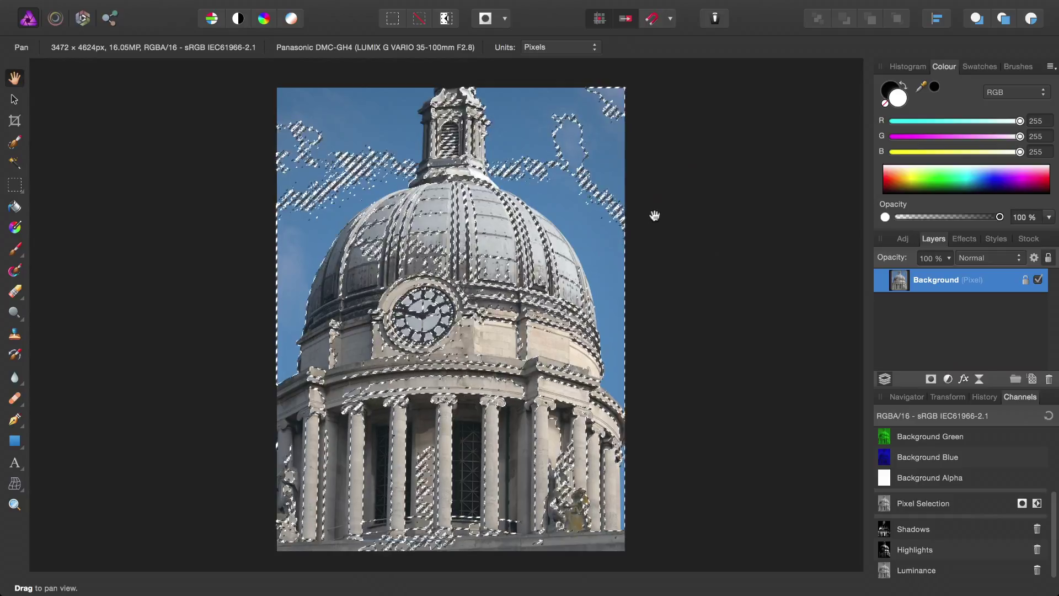
key("super+d")
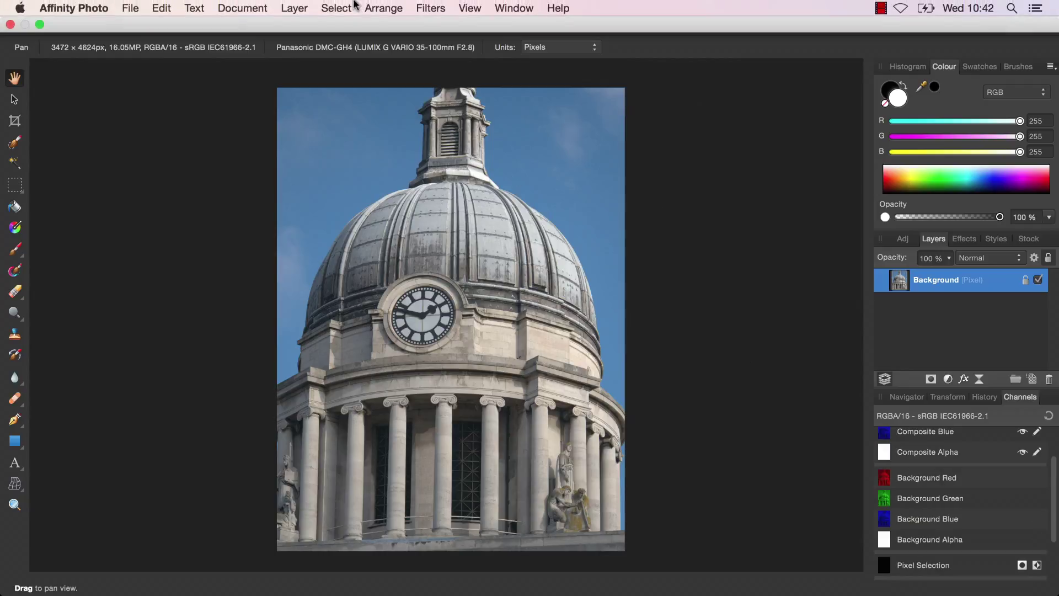
Add a Live High Pass filter layer and move it above the Background
left_click(302, 8)
mouse_move(338, 148)
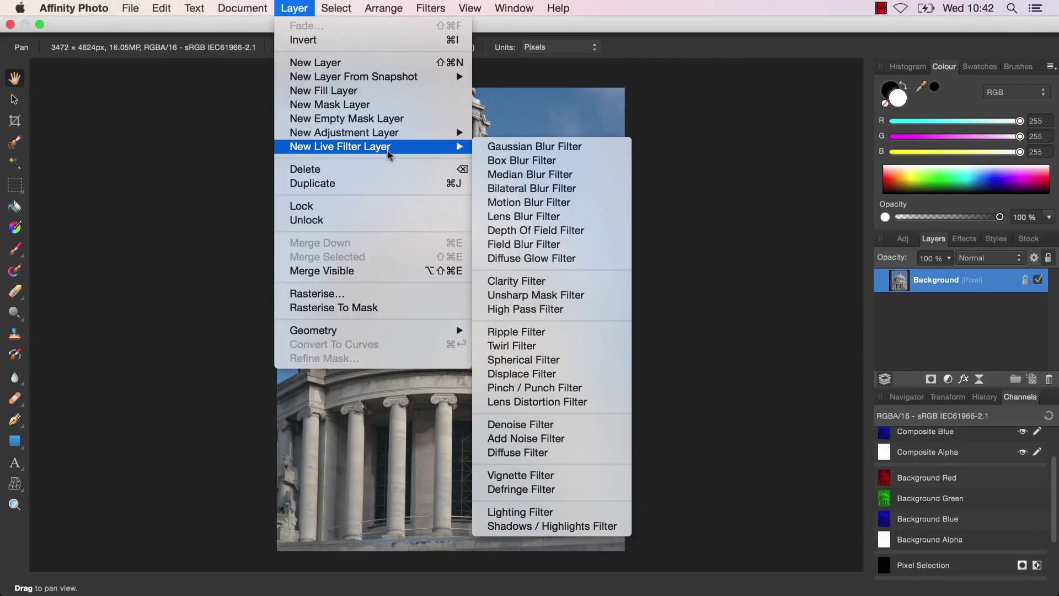
left_click(546, 309)
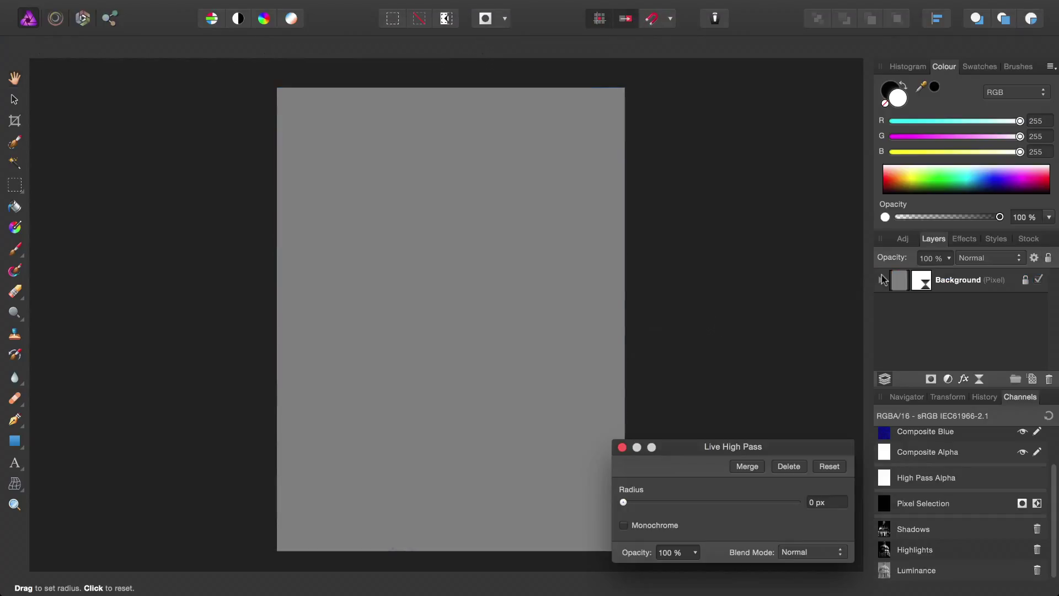
left_click(882, 279)
left_click(913, 303)
left_click_drag(913, 303, 904, 281)
Set the High Pass radius to about 11.8 px with Monochrome enabled
left_click(899, 281)
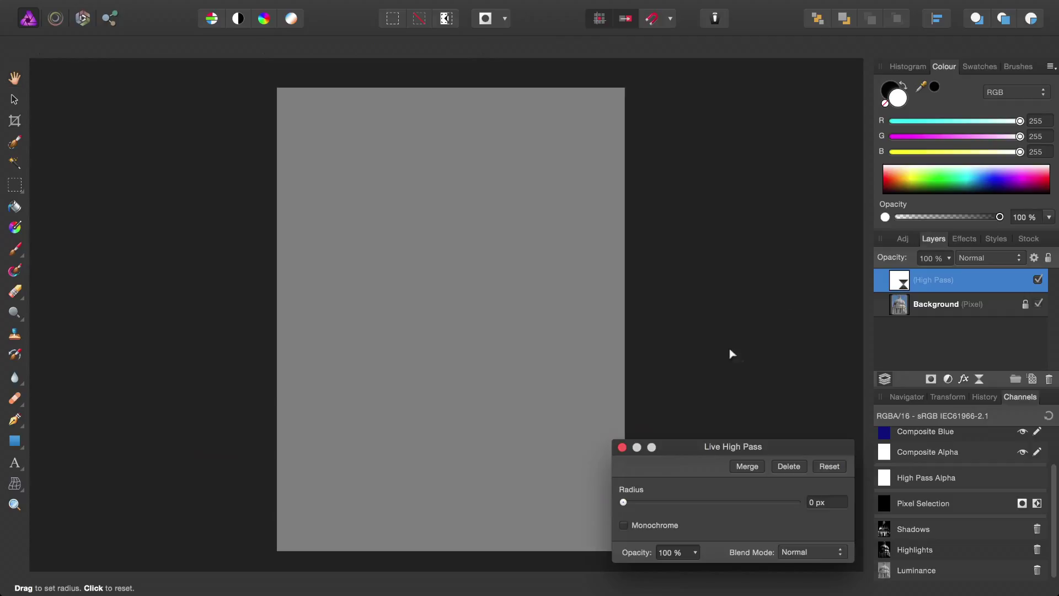
left_click_drag(733, 444, 727, 295)
left_click_drag(677, 353, 694, 355)
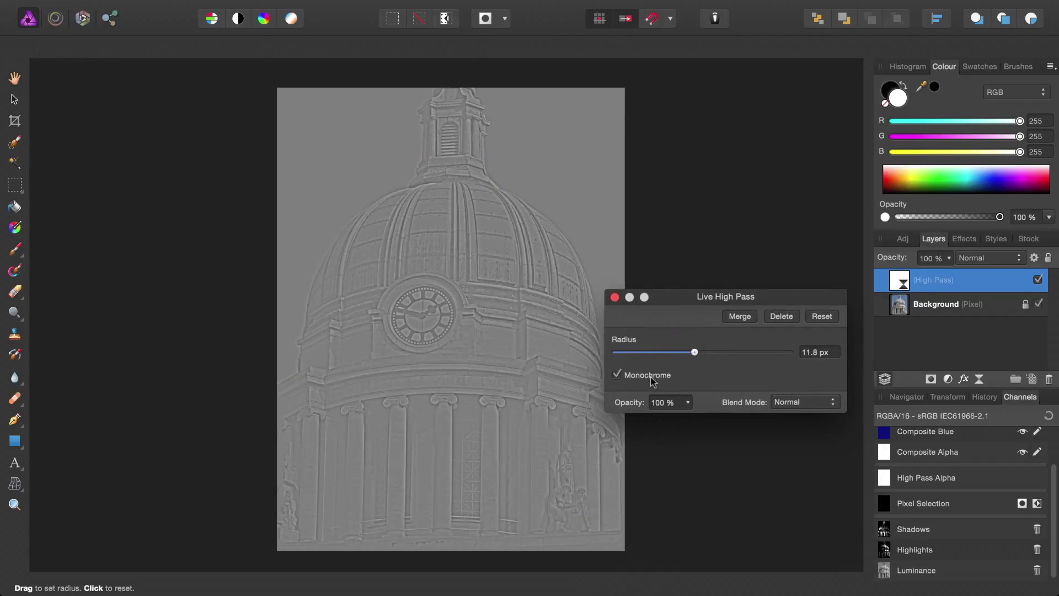
left_click(614, 297)
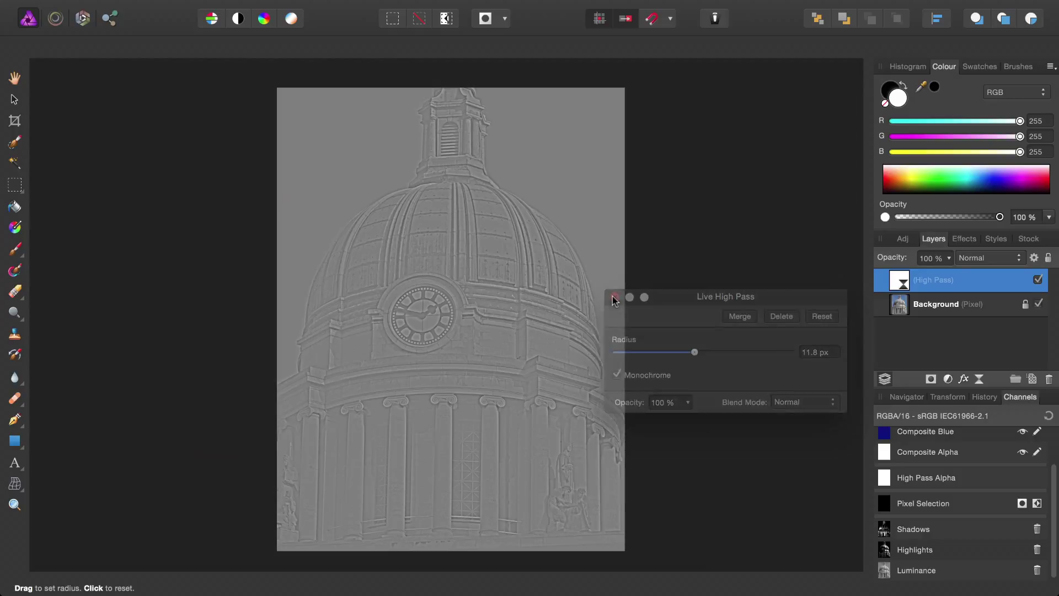
Set the High Pass layer to Linear Light and load the Highlights channel as its mask
left_click(1000, 257)
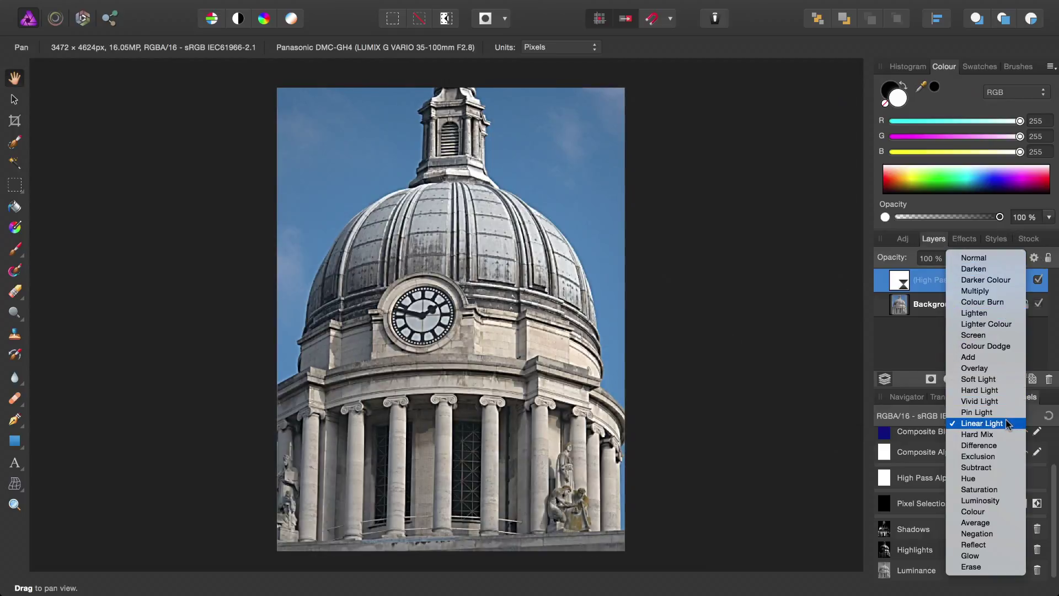
left_click(1005, 423)
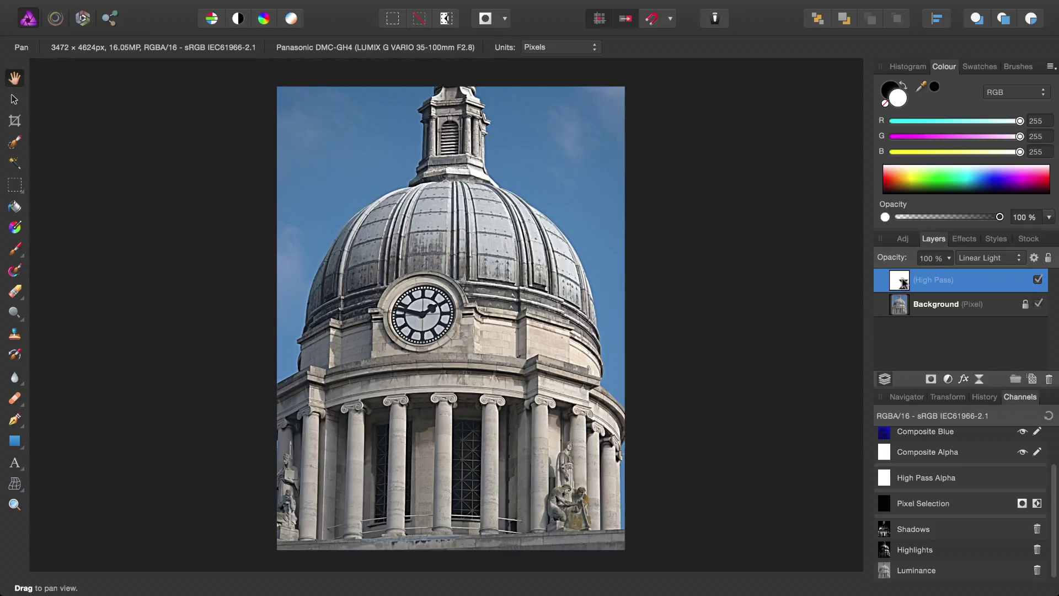
right_click(884, 553)
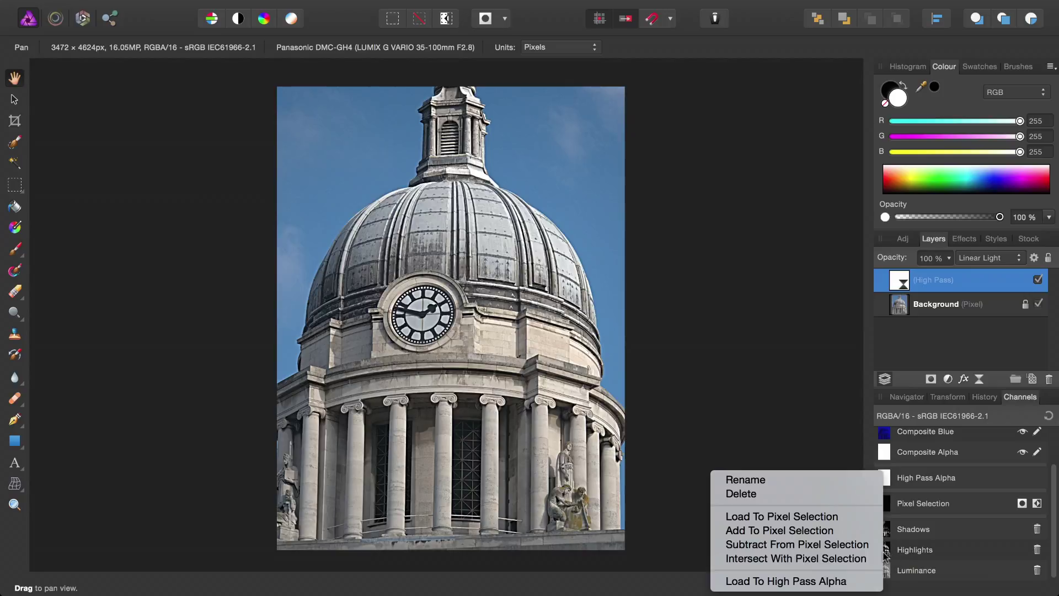
left_click(765, 581)
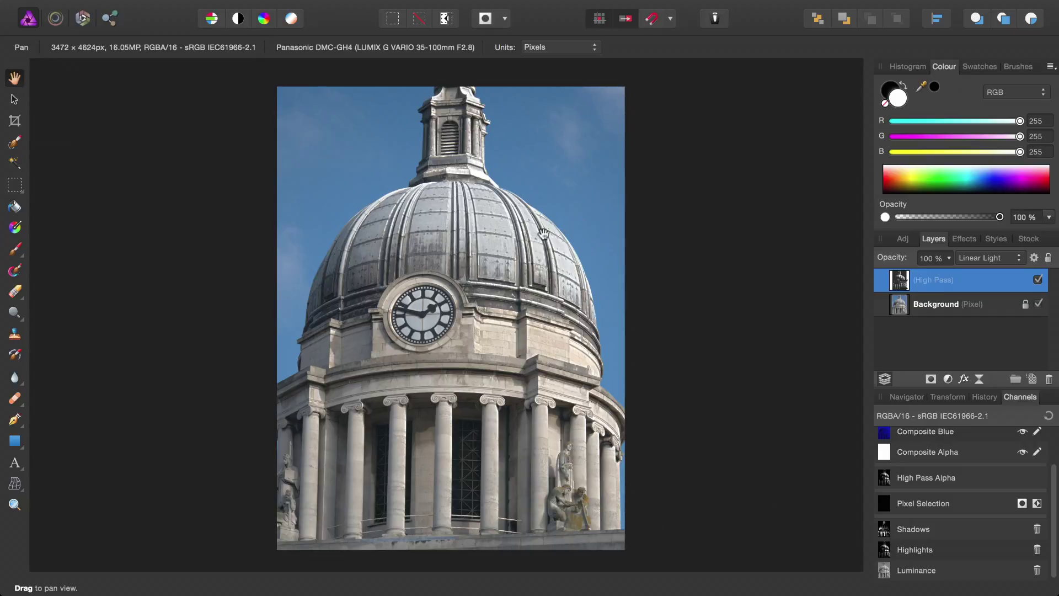
left_click_drag(544, 234, 564, 270)
key("super+1")
left_click_drag(565, 166, 370, 331)
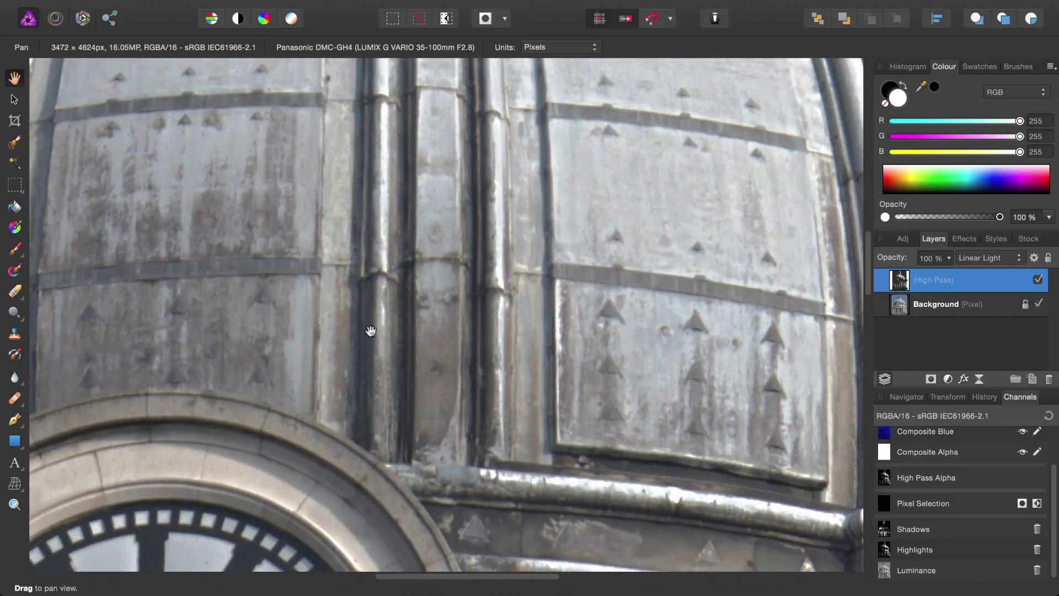
left_click_drag(713, 186, 524, 242)
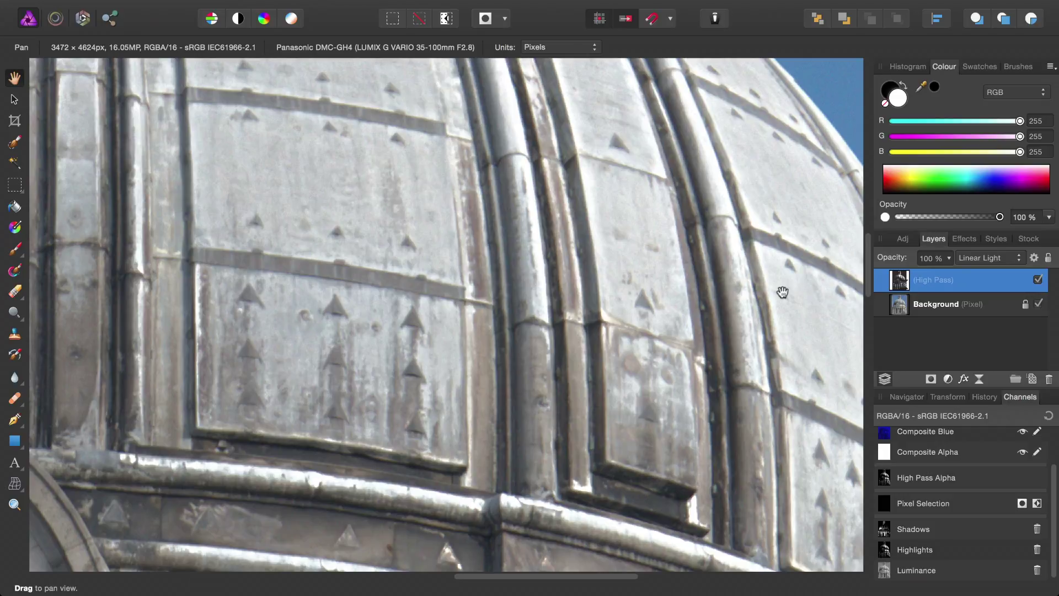
left_click(1038, 280)
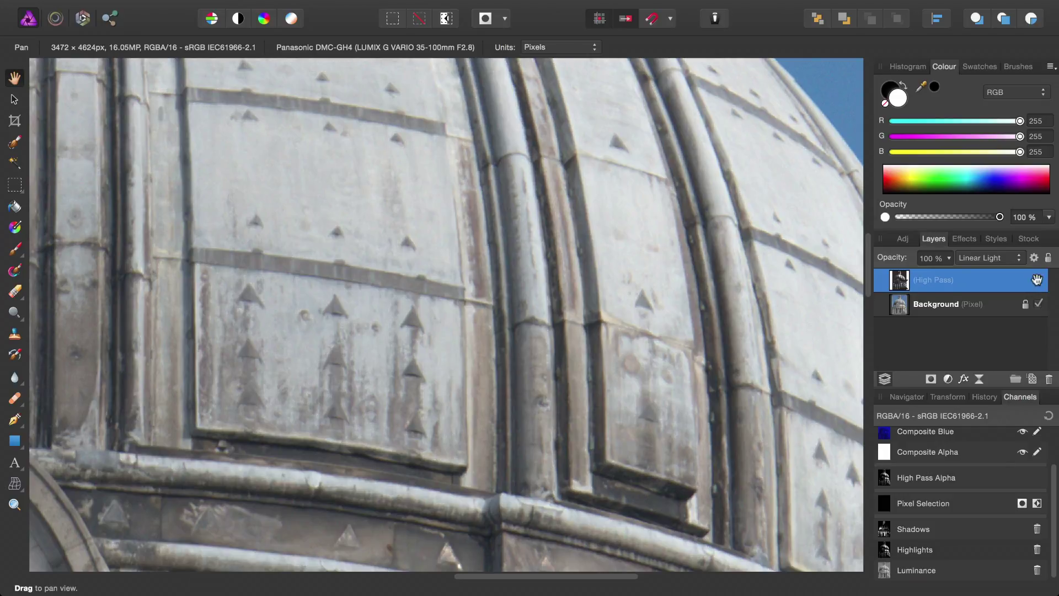
left_click_drag(474, 243, 1038, 283)
left_click(1038, 280)
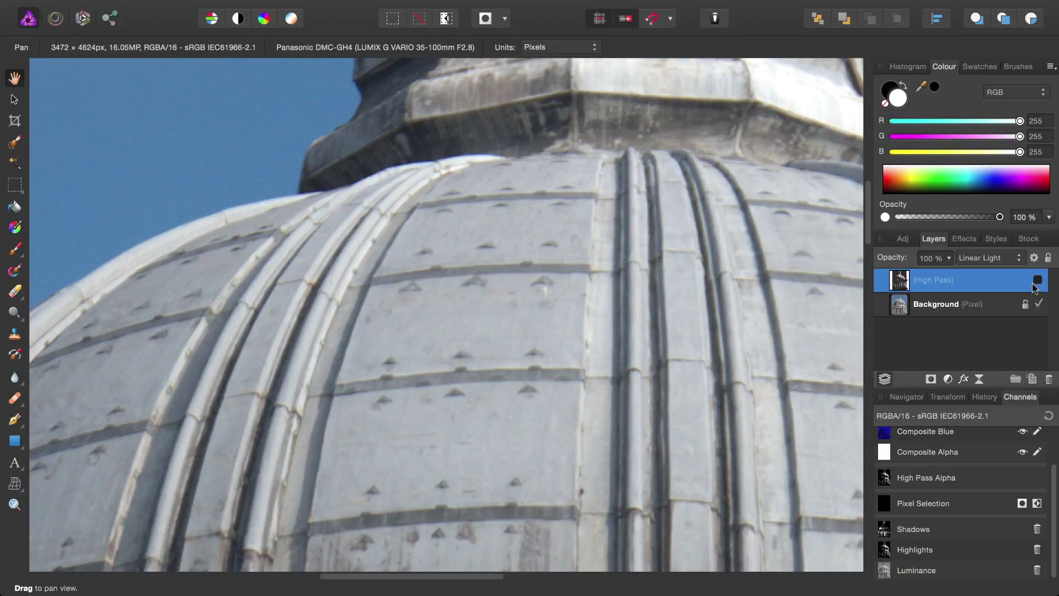
key("super+0")
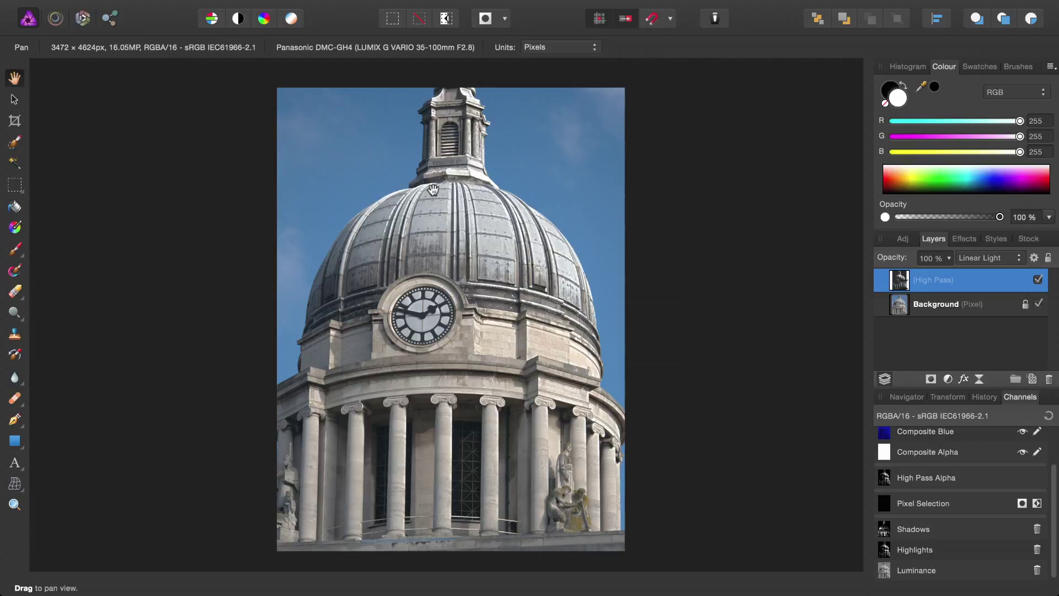
Add a Recolour adjustment layer at 0° hue with saturation lowered to 7%
mouse_move(350, 5)
left_click(302, 7)
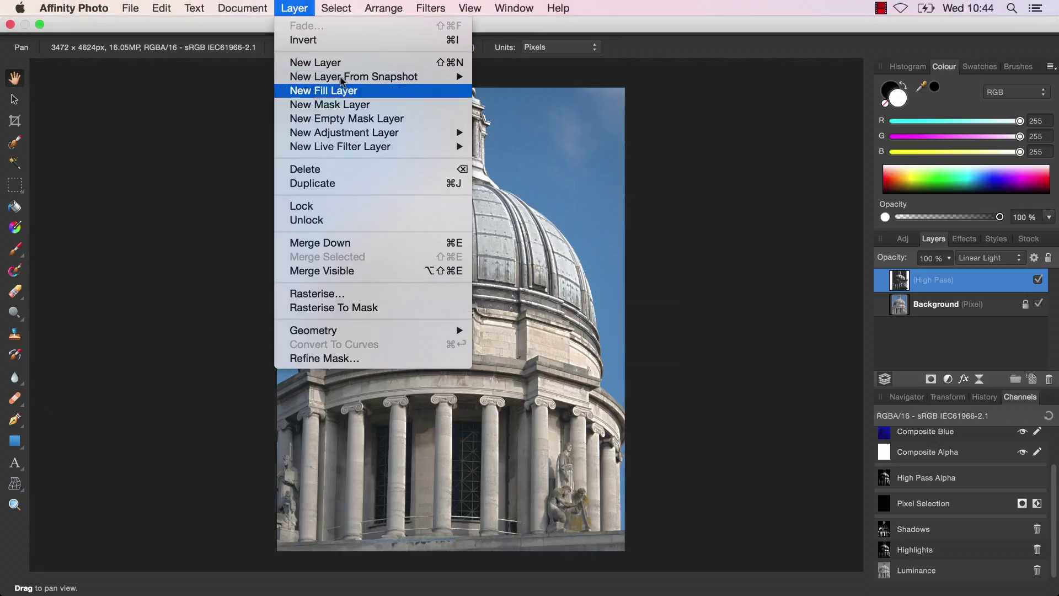
mouse_move(368, 134)
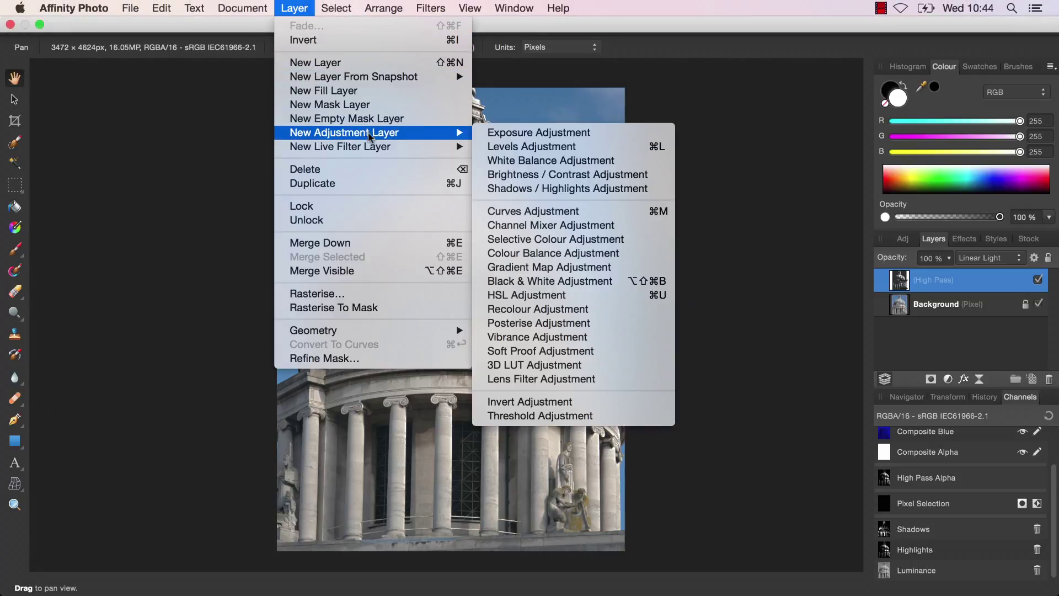
left_click(528, 310)
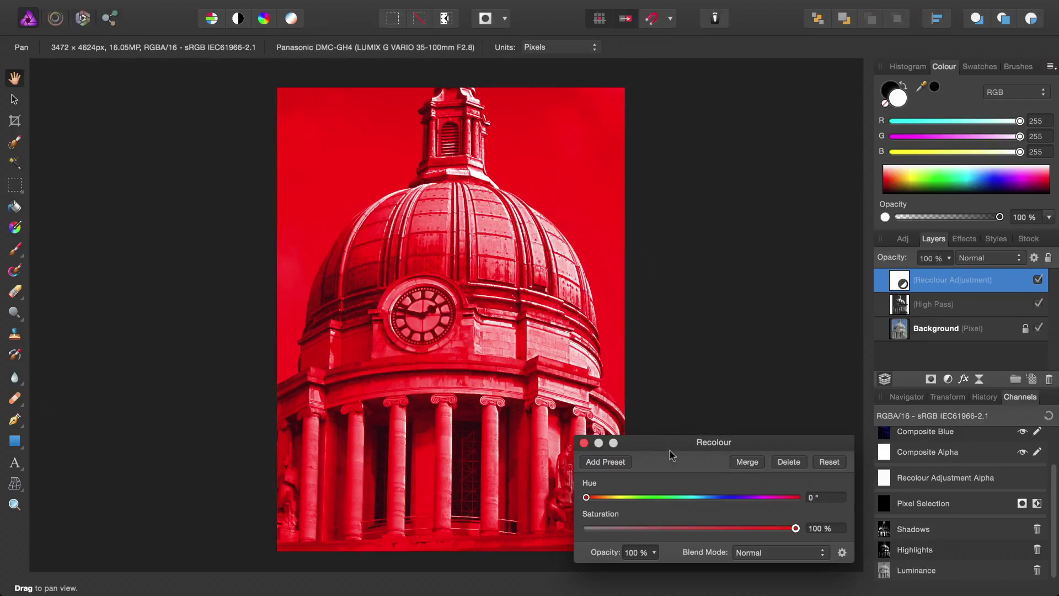
left_click_drag(669, 453, 691, 298)
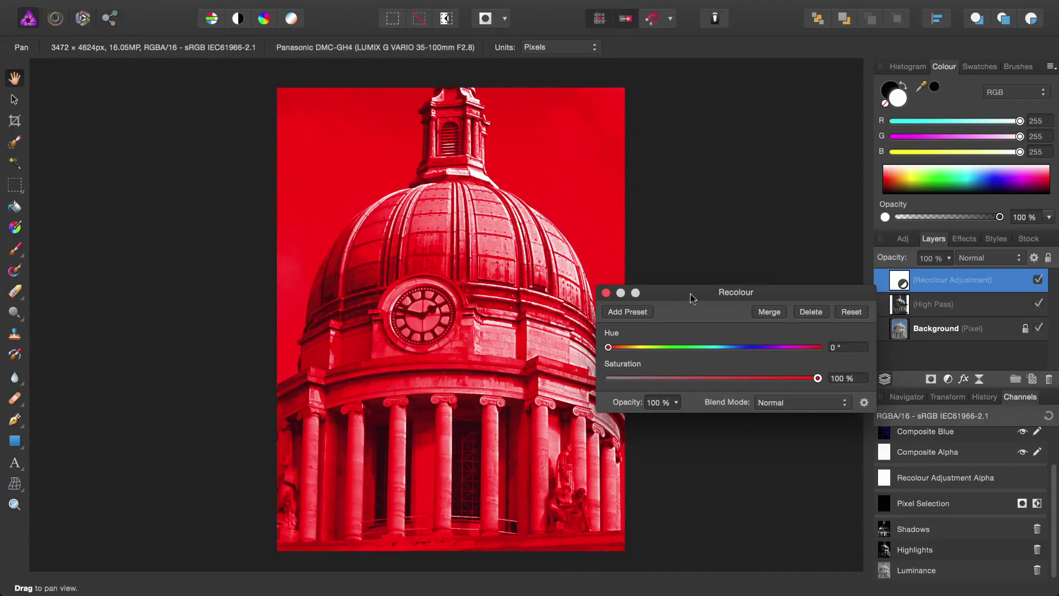
left_click_drag(817, 379, 625, 383)
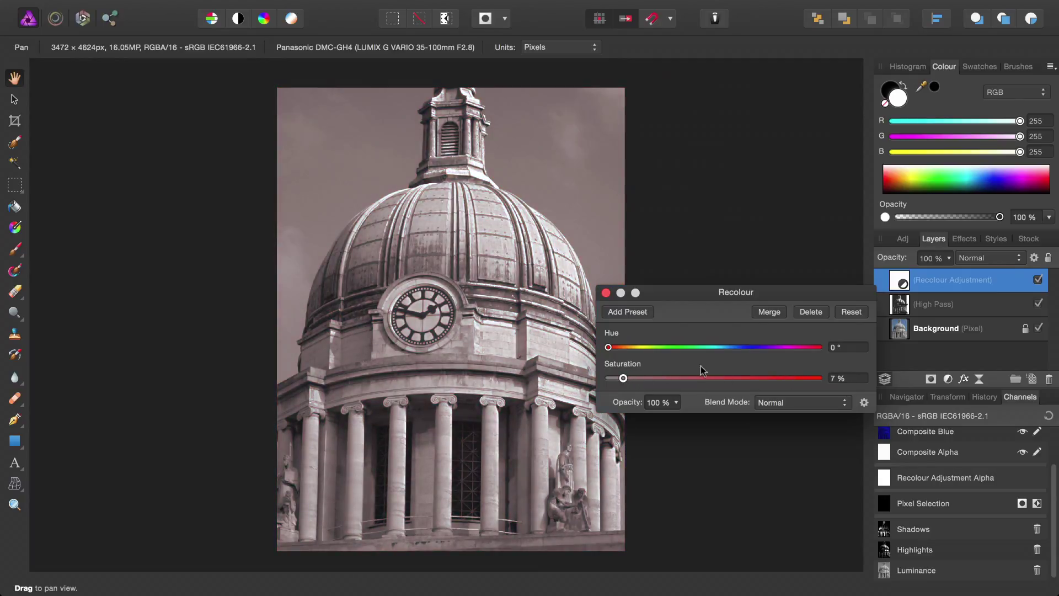
left_click(606, 293)
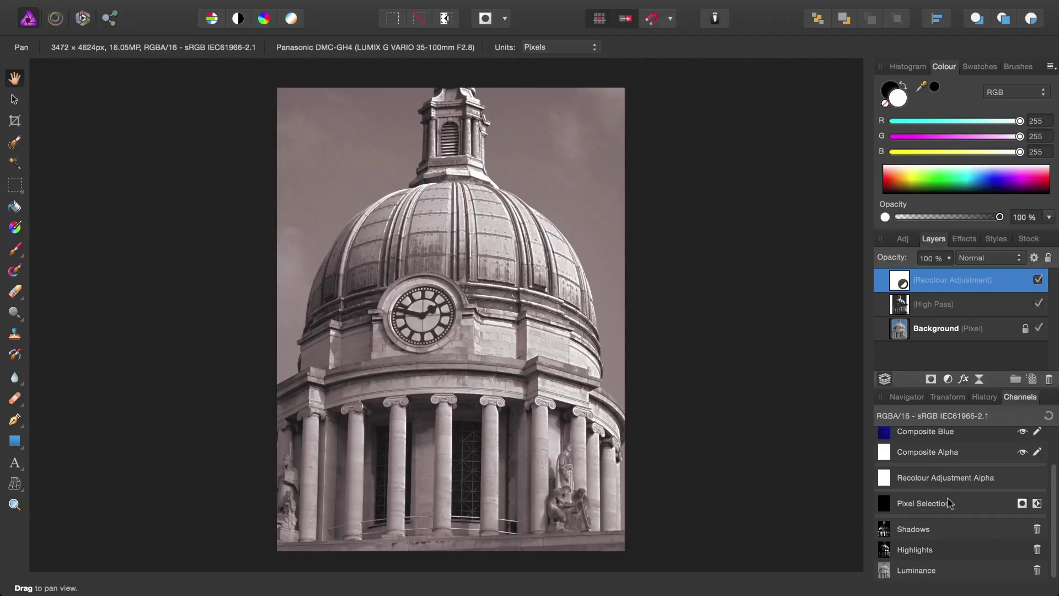
Load the Shadows channel as the Recolour layer's mask
right_click(886, 534)
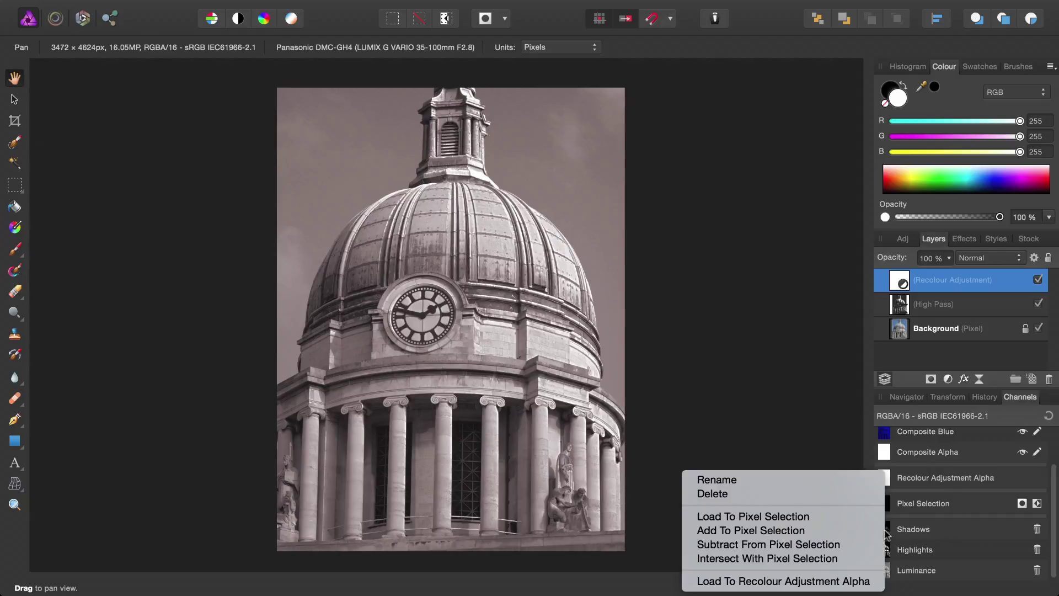
left_click(784, 580)
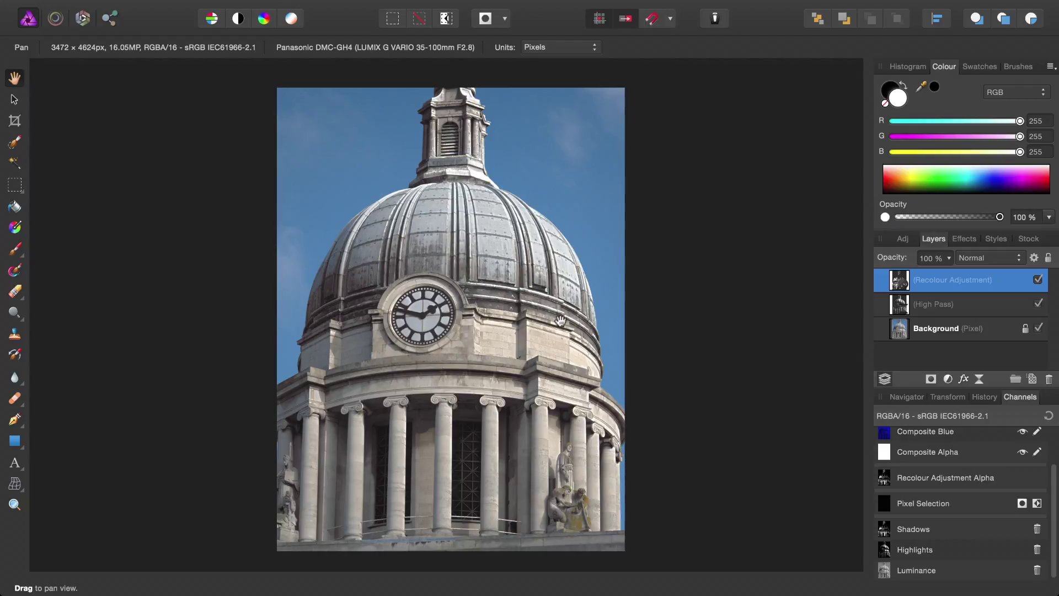
left_click_drag(496, 326, 579, 324)
scroll(493, 353, "up", 5)
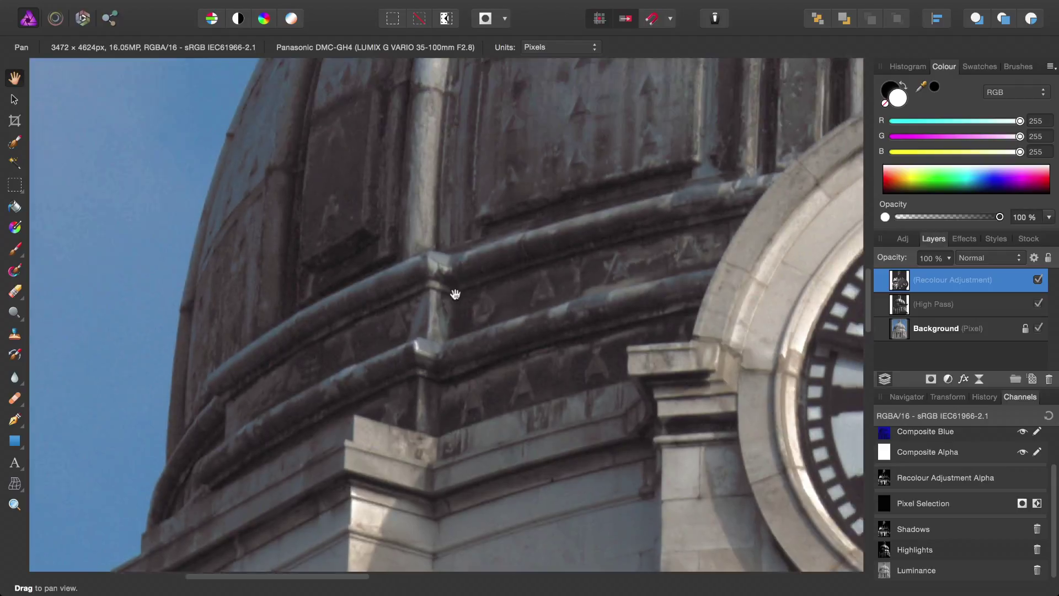
left_click_drag(454, 293, 634, 283)
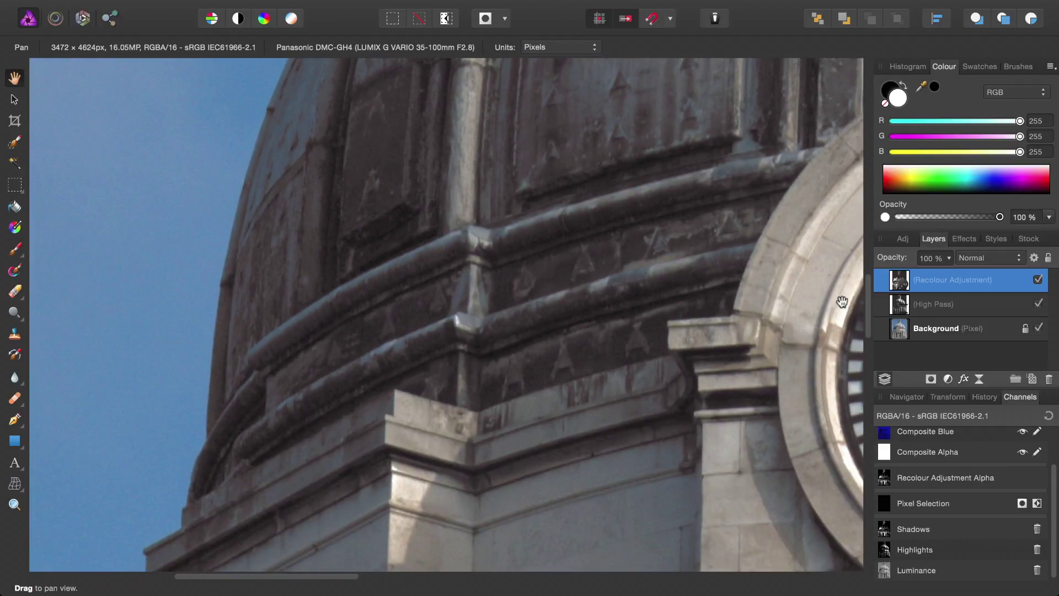
Raise the Recolour tint saturation from 7% to 17% and fit the whole image in view
double_click(900, 282)
left_click_drag(779, 301, 804, 105)
left_click_drag(650, 182, 619, 274)
left_click(630, 97)
scroll(739, 197, "down", 5)
left_click_drag(740, 198, 535, 272)
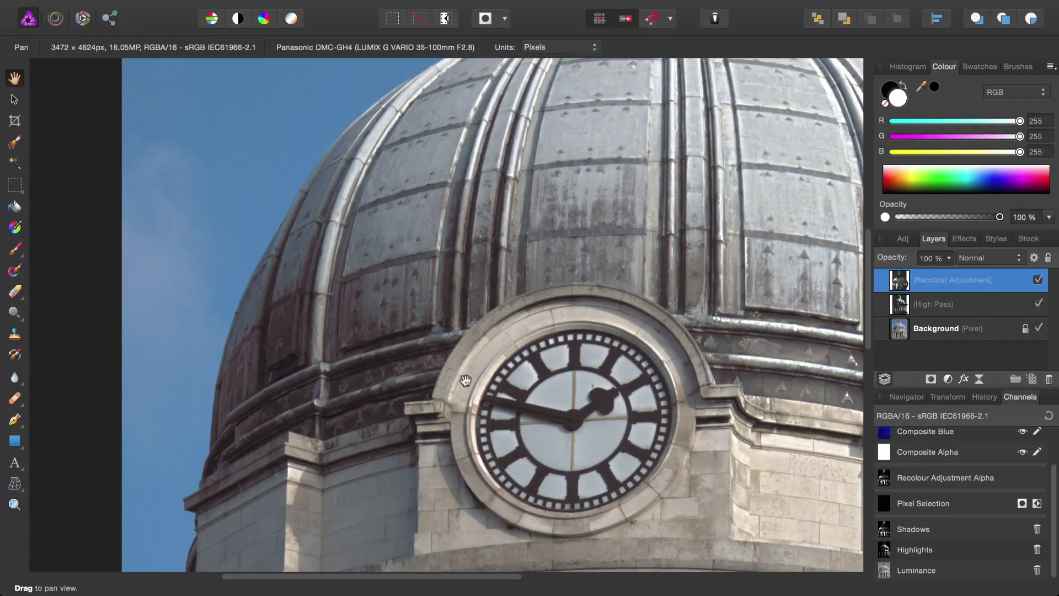
key("super+0")
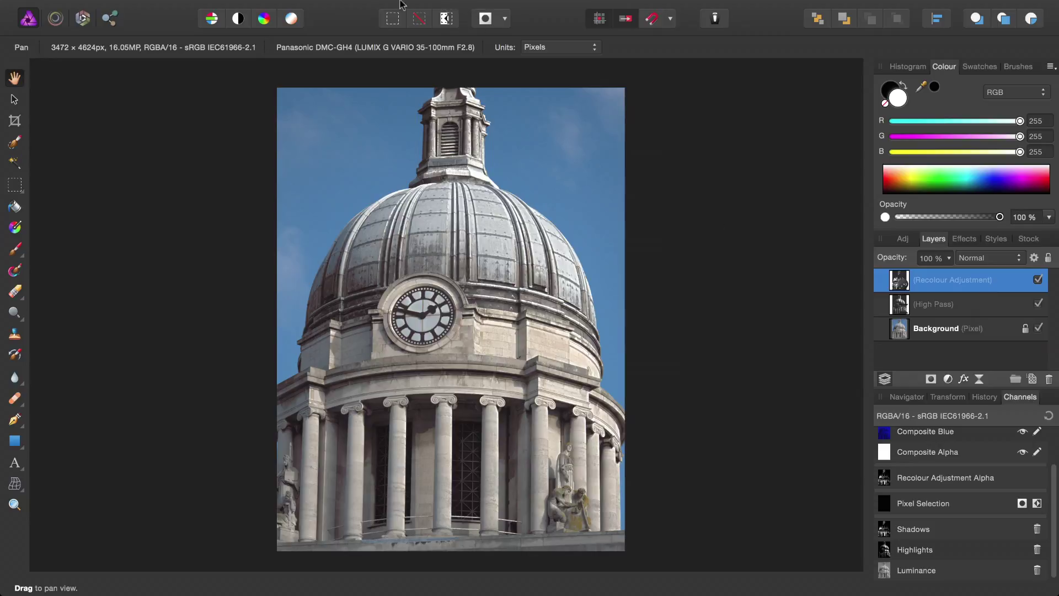
Add a Black & White adjustment layer set to Red 170%, Yellow 112%, Green 183%, Cyan 45%
left_click(308, 7)
mouse_move(371, 135)
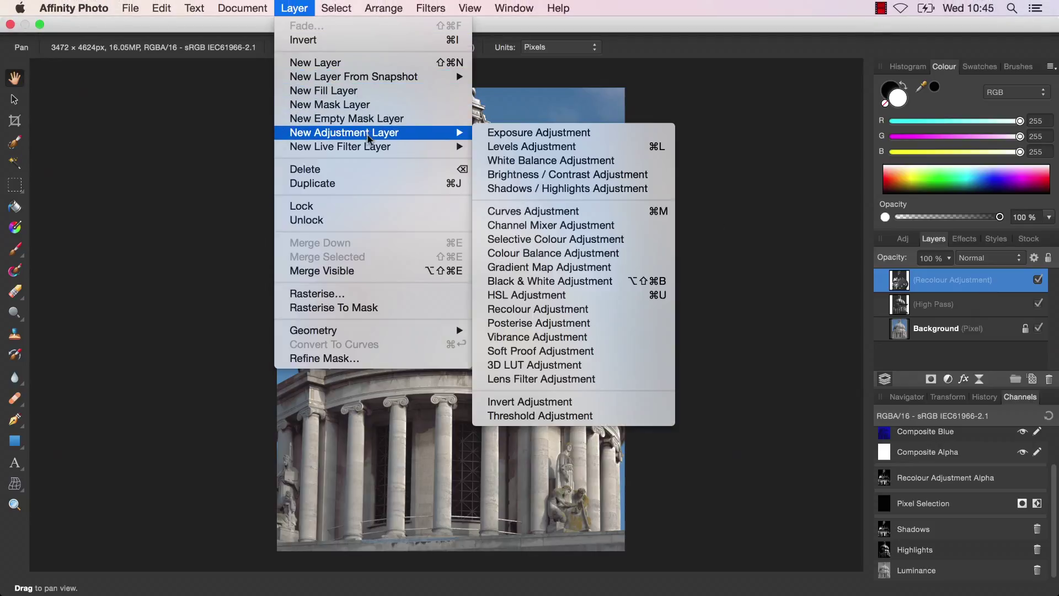
left_click(580, 283)
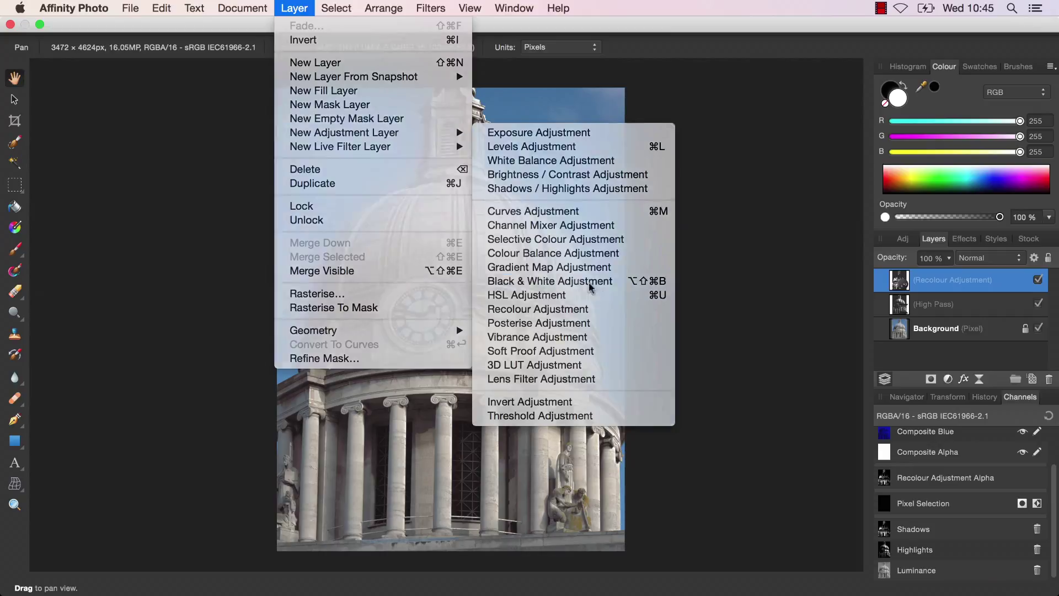
left_click_drag(711, 7, 727, 136)
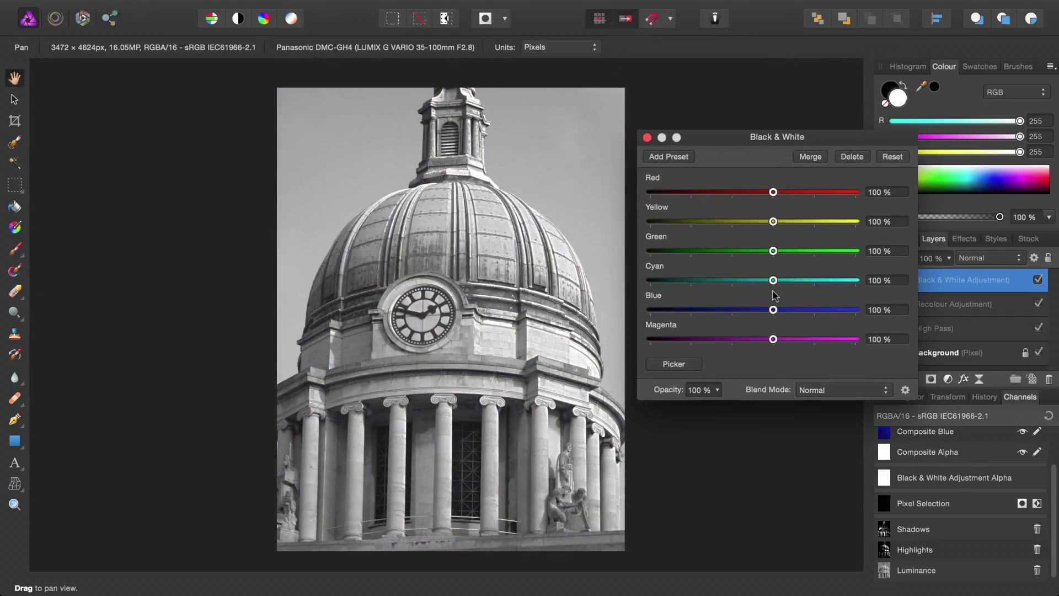
left_click_drag(773, 192, 778, 221)
left_click_drag(772, 251, 784, 340)
left_click(647, 138)
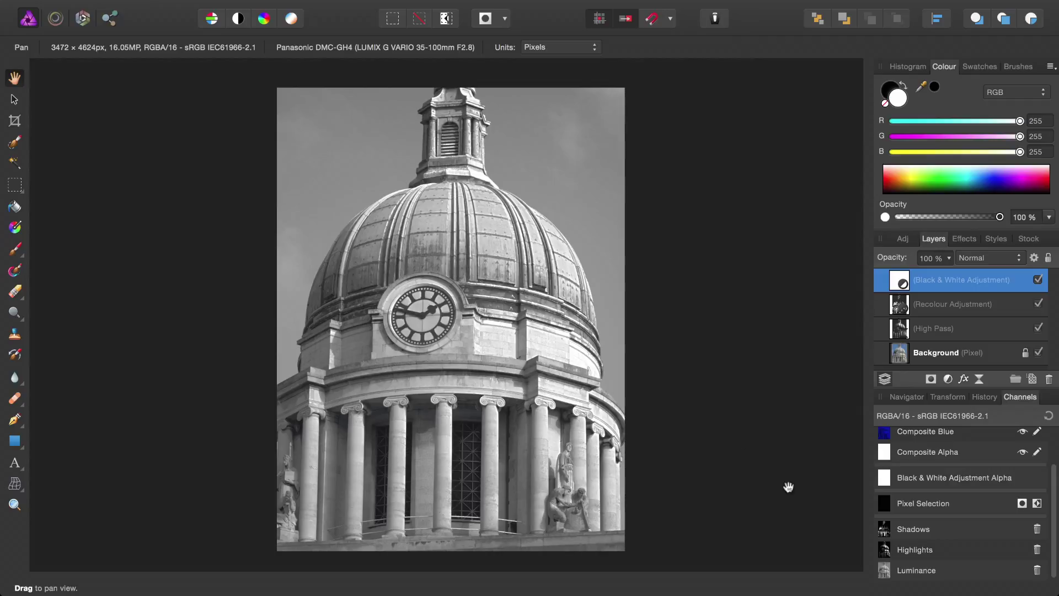
Load the Luminance channel as the Black & White layer's mask, then select the Background layer
right_click(889, 575)
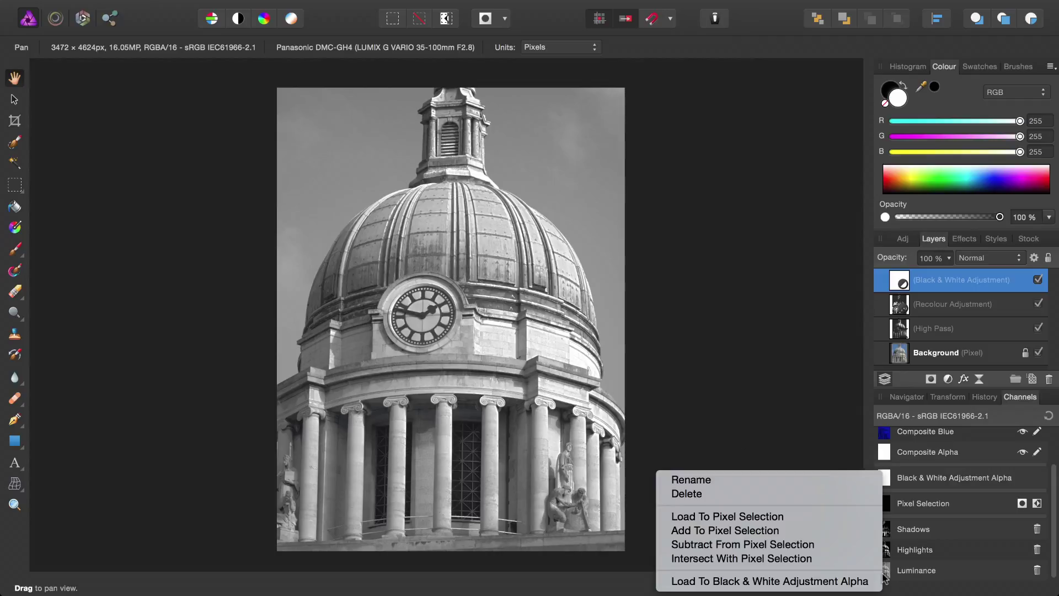
left_click(778, 583)
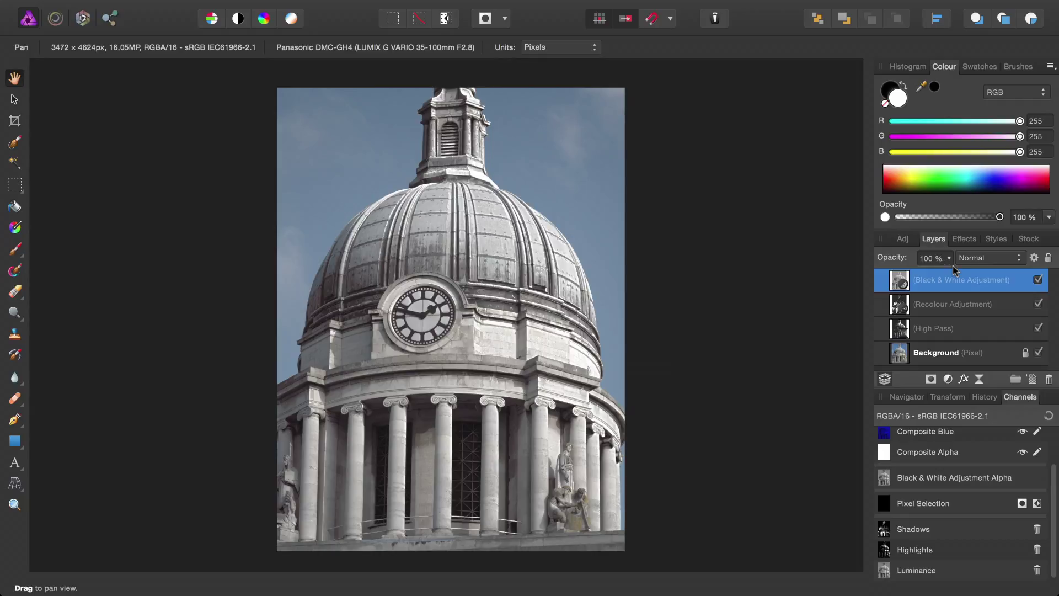
left_click(937, 358)
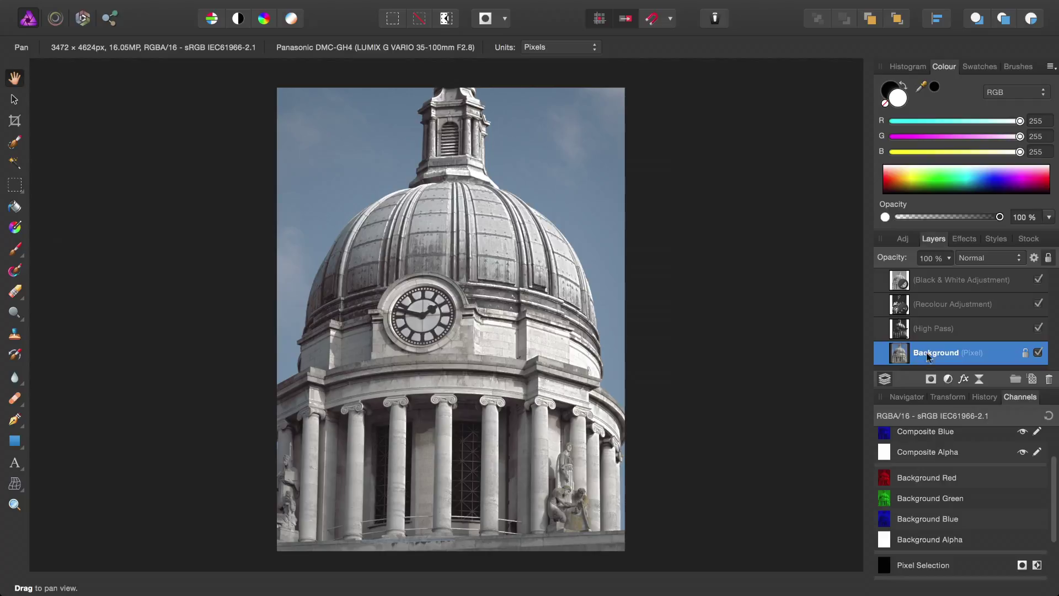
Flood-select the sky left and right of the dome and beside the columns at 4% tolerance, then fit the image
left_click(337, 8)
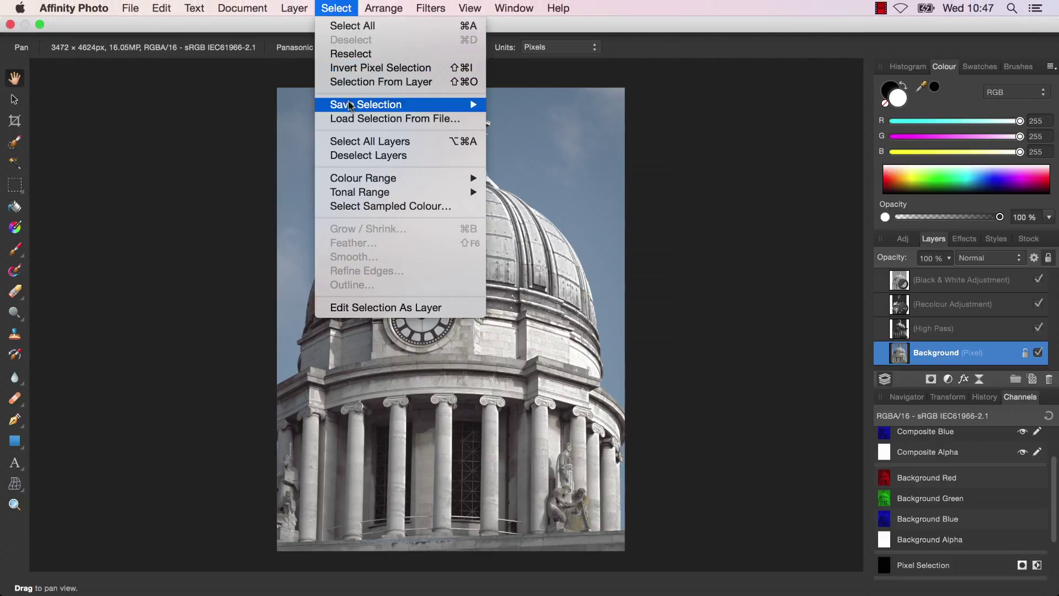
mouse_move(390, 176)
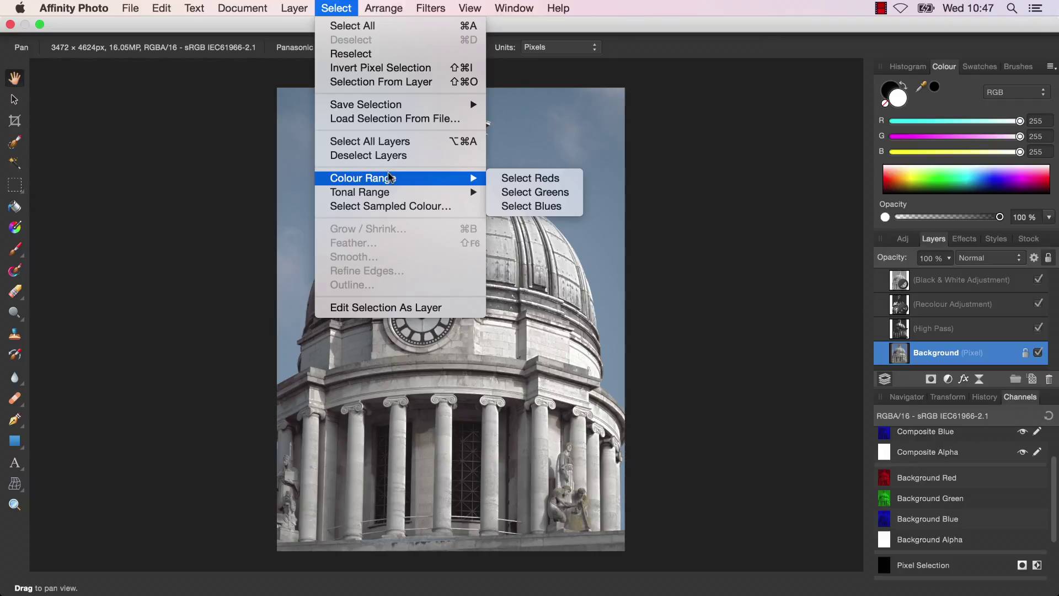
key("Escape")
left_click(15, 164)
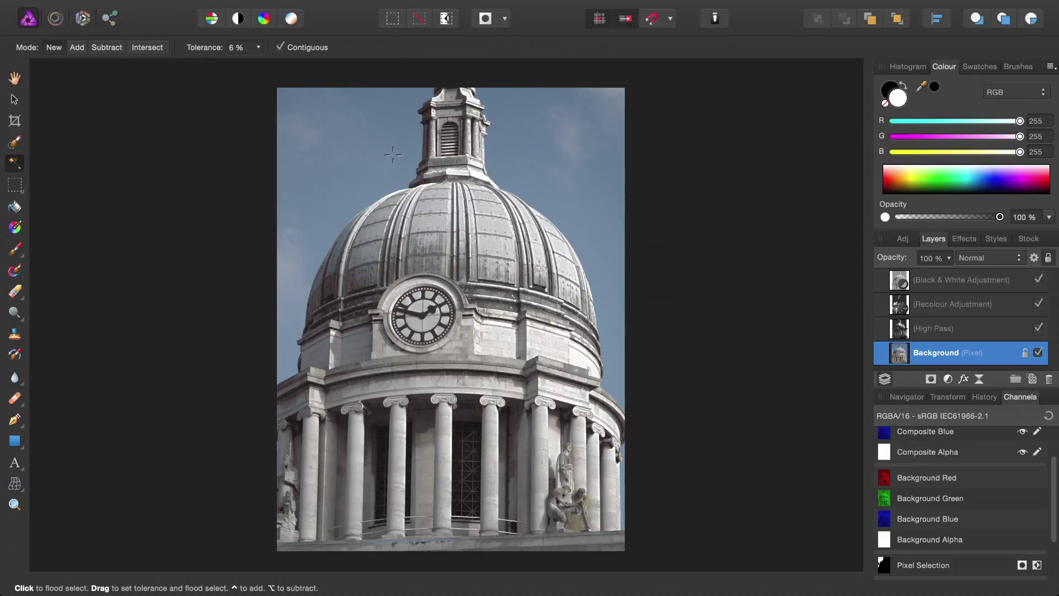
left_click_drag(393, 154, 409, 152)
left_click(579, 170, "ctrl")
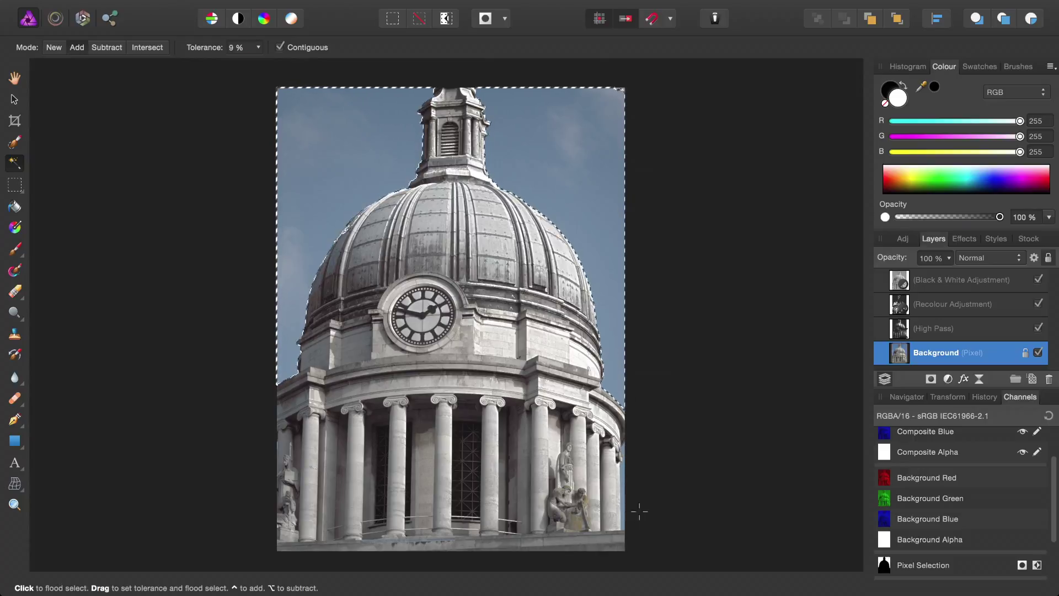
scroll(631, 489, "up", 5)
left_click(484, 409, "ctrl")
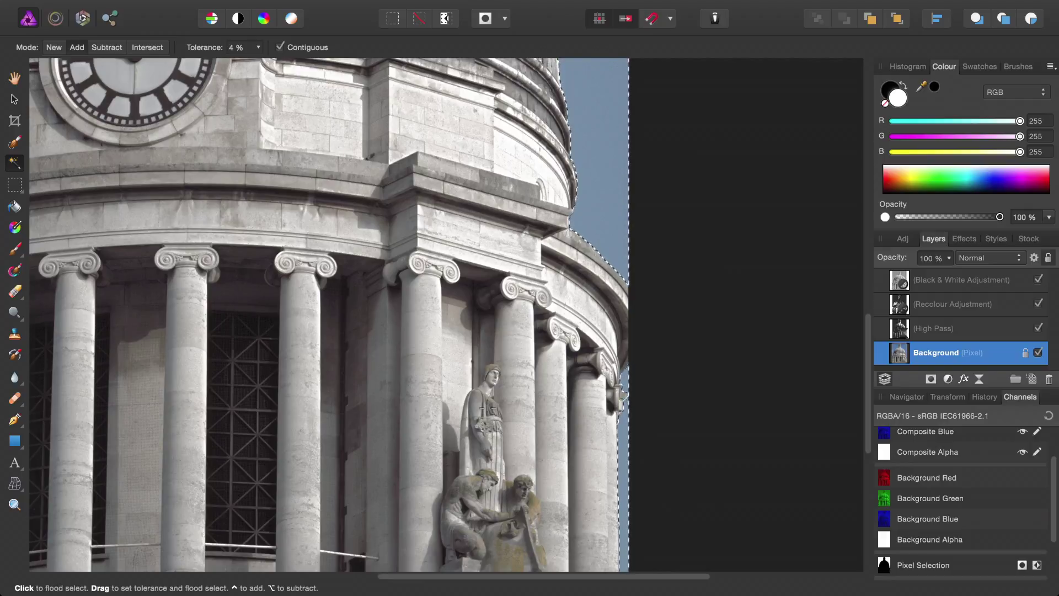
key("super+0")
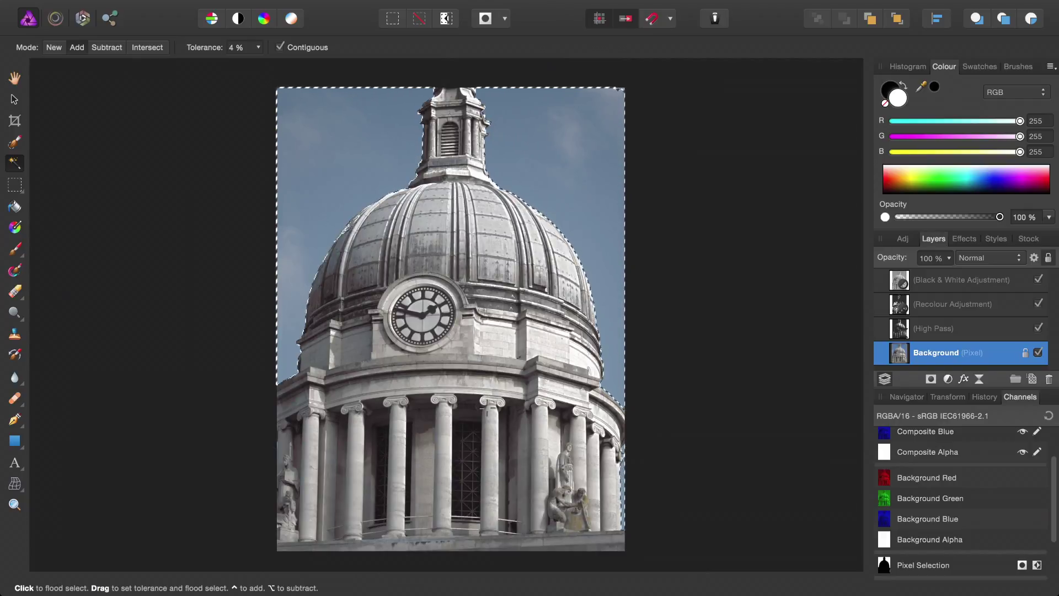
Save the current sky selection as a new spare channel
scroll(959, 496, "down", 3)
right_click(941, 503)
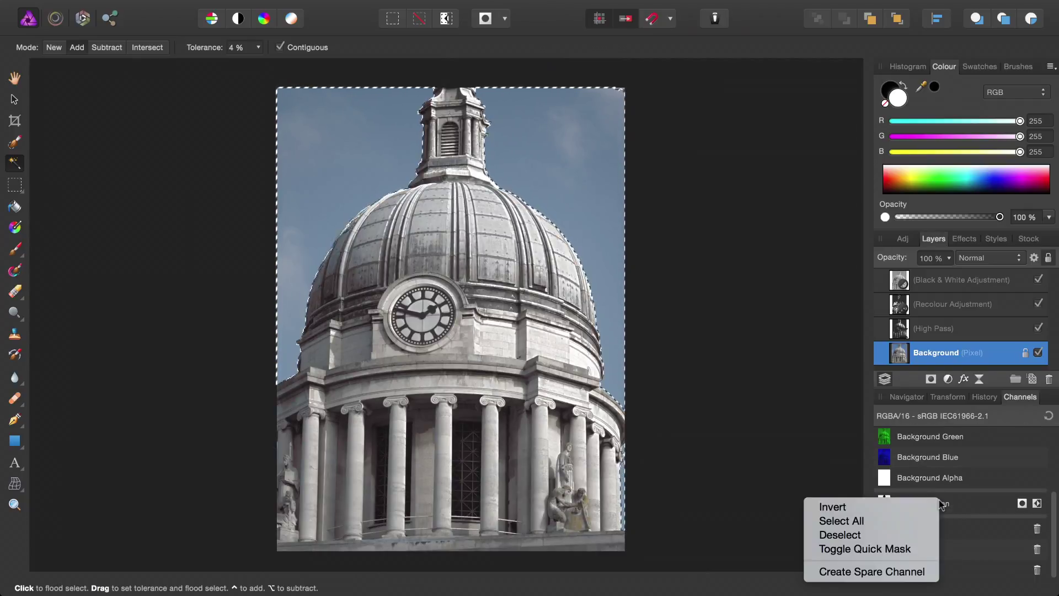
left_click(860, 572)
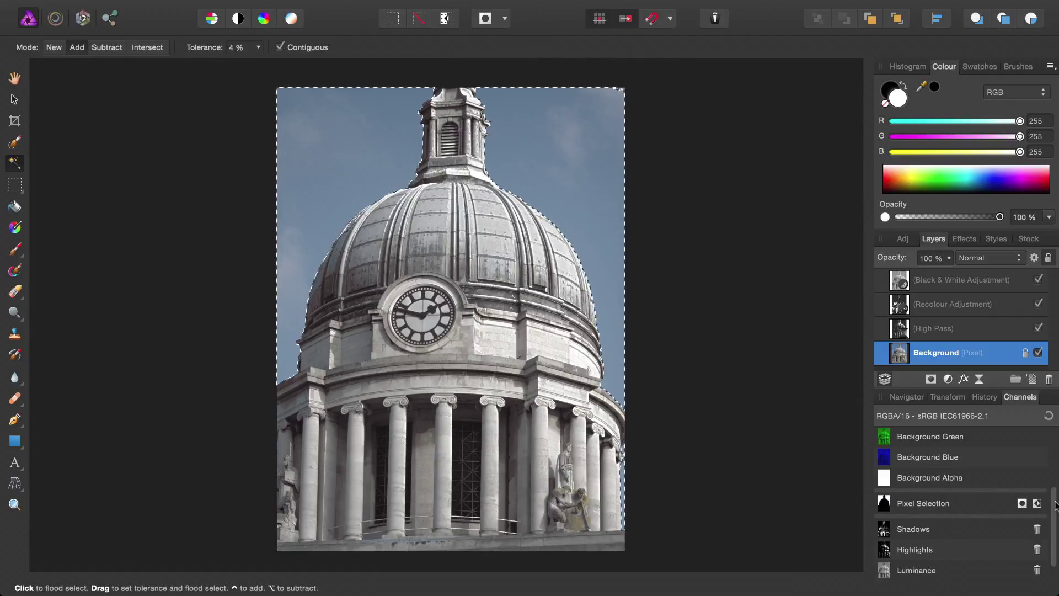
Rename the spare channel to Sky and clear the selection
scroll(1048, 505, "down", 1)
right_click(915, 564)
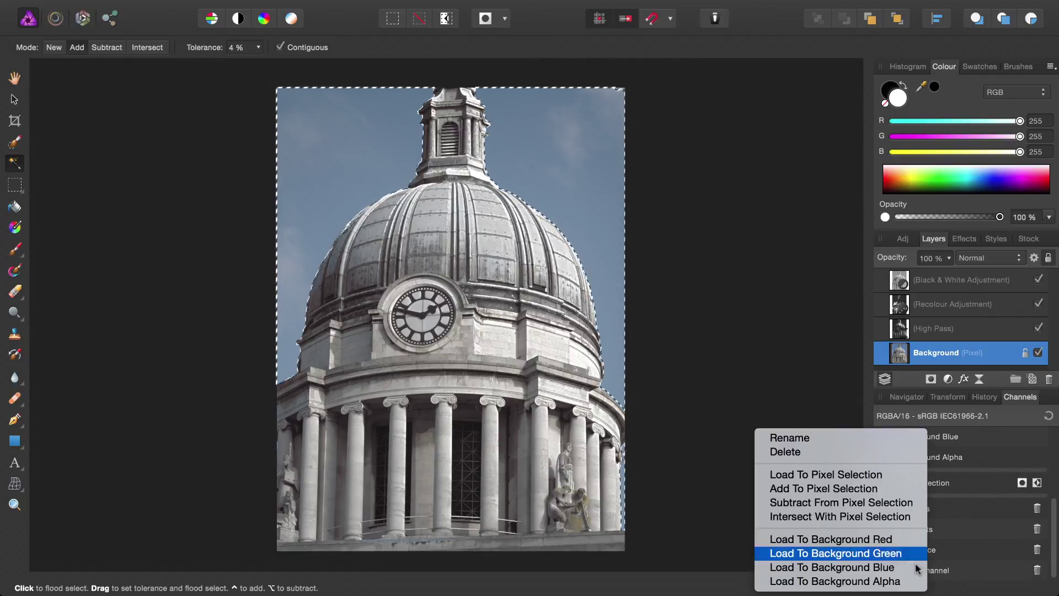
left_click(839, 438)
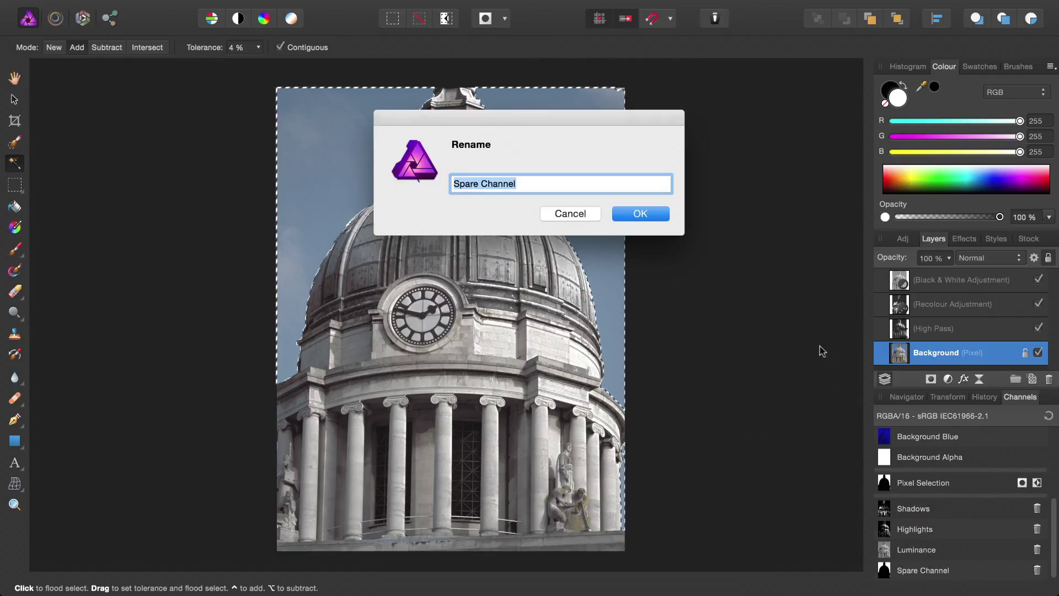
type("Sky")
key("Return")
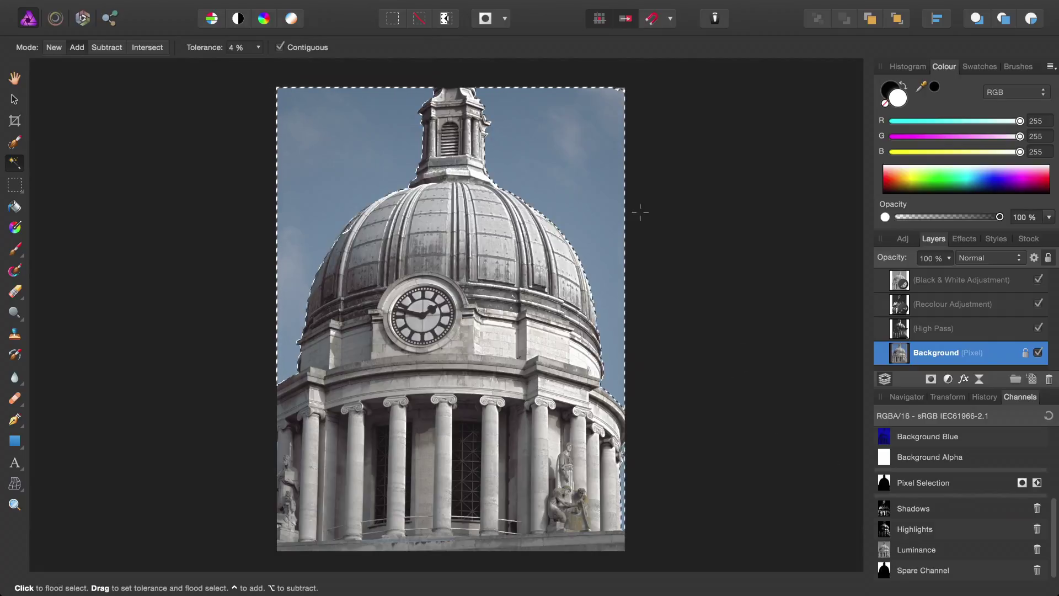
key("ctrl+d")
key("h")
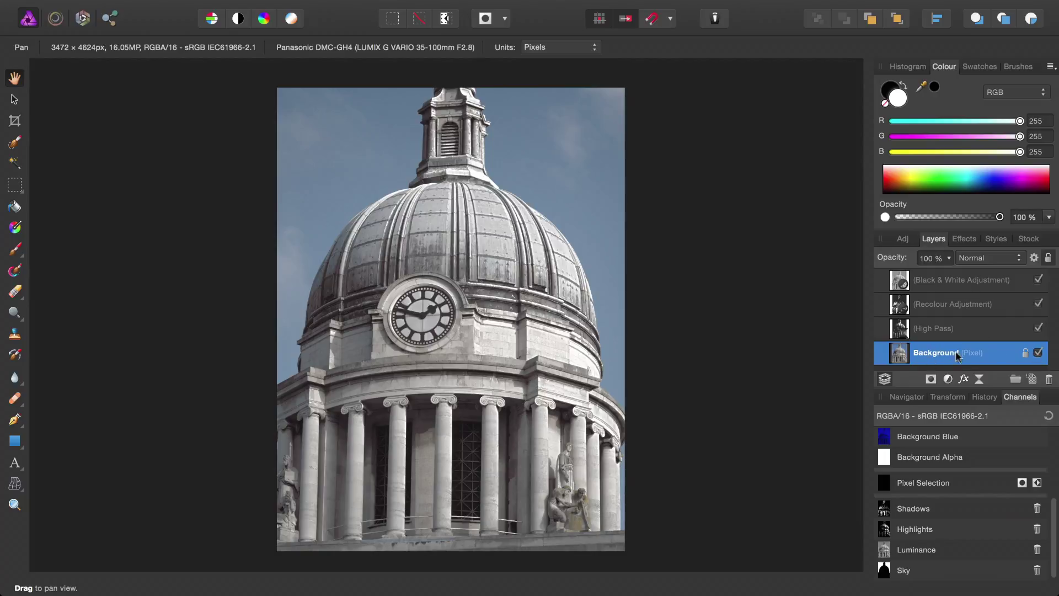
right_click(885, 574)
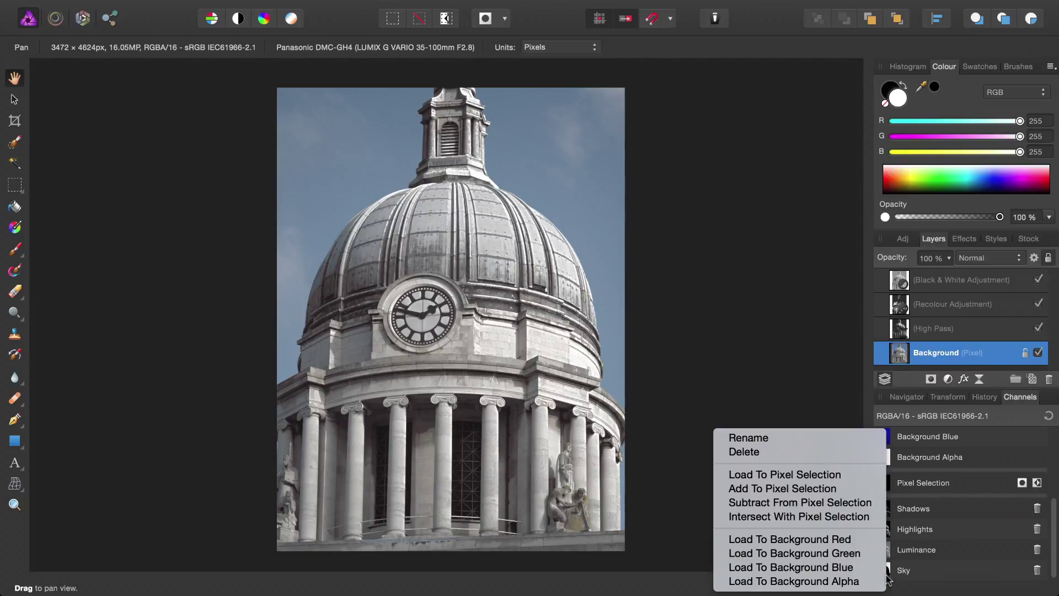
left_click(794, 476)
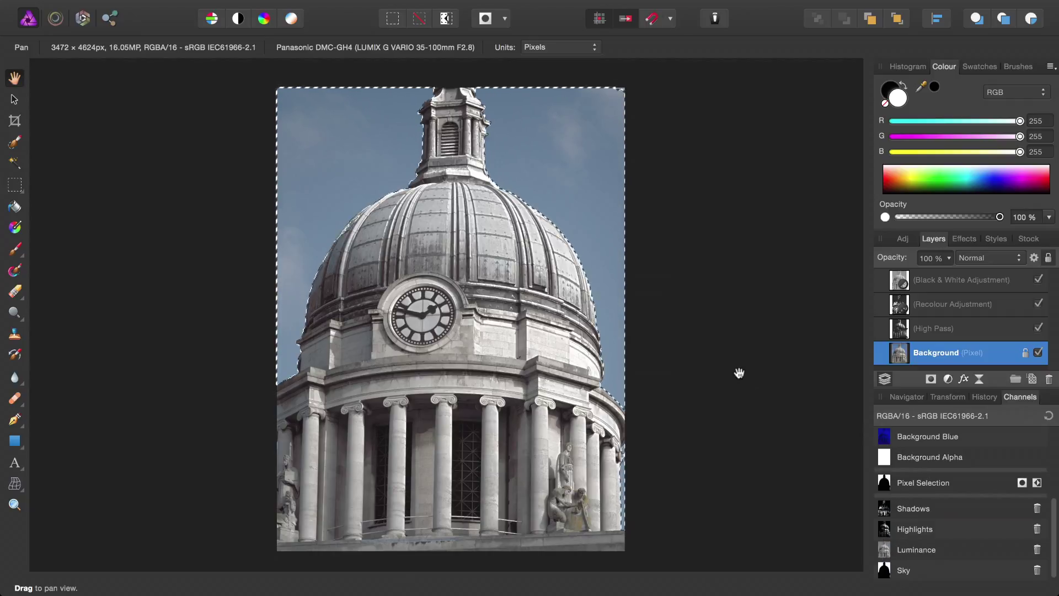
key("super+d")
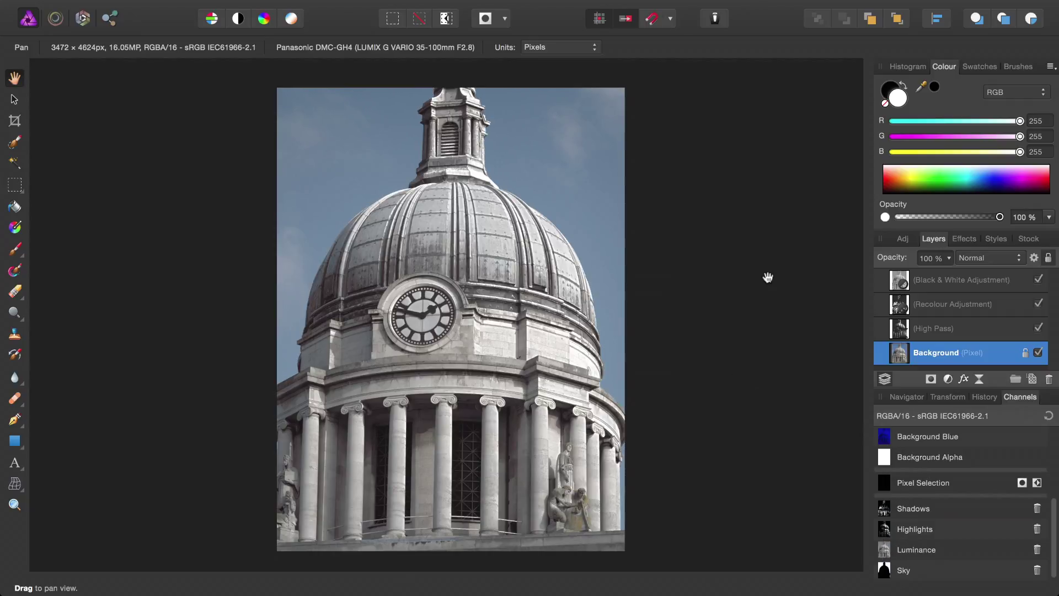